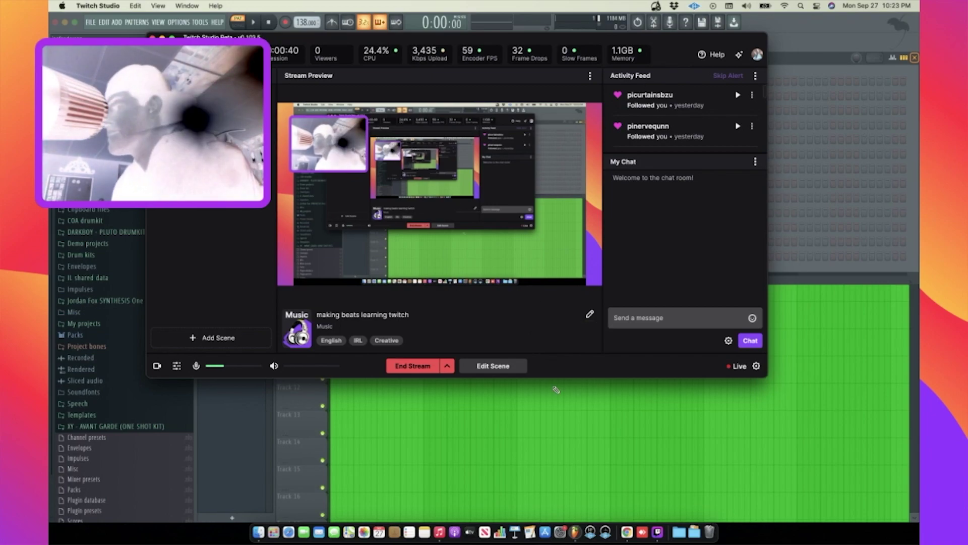
# - Switch to FL Studio and replace the first Sampler channel below the 808 with the Nexus instrument
pyautogui.click(804, 23)
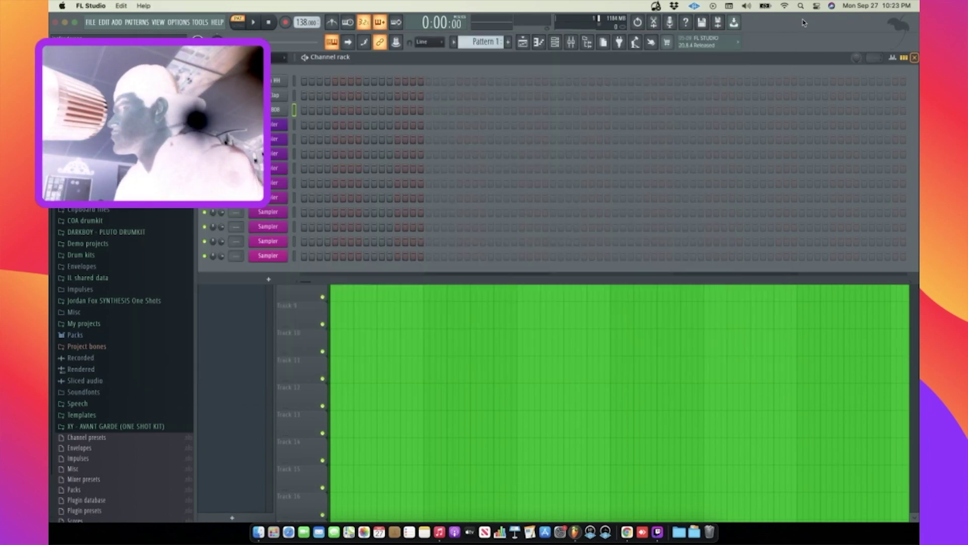
pyautogui.rightClick(288, 121)
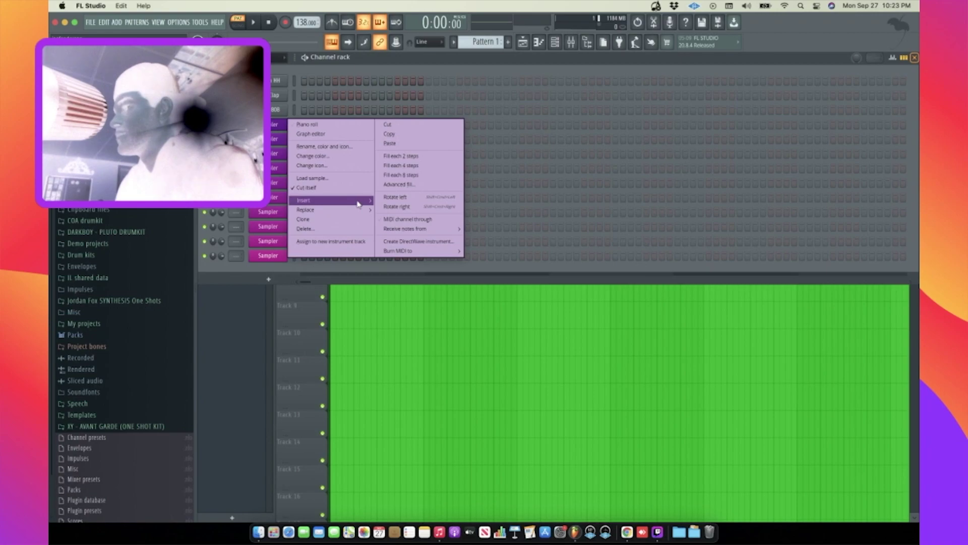
pyautogui.moveTo(356, 210)
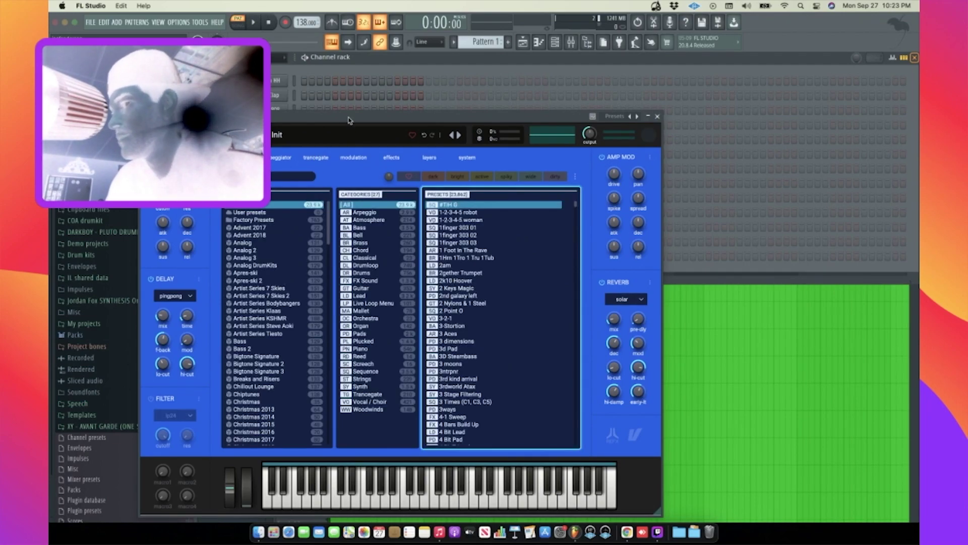
pyautogui.moveTo(351, 122); pyautogui.dragTo(297, 47)
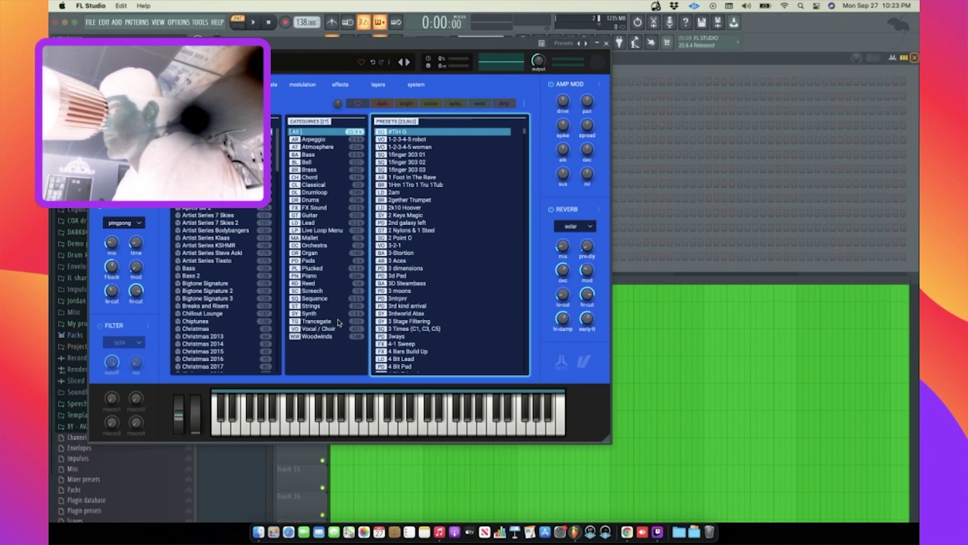
# - Load the Anymore preset from the Plucked category in Nexus and close the plugin window
pyautogui.click(322, 268)
pyautogui.scroll(-10, 426, 302)
pyautogui.click(428, 309)
pyautogui.scroll(-3, 437, 304)
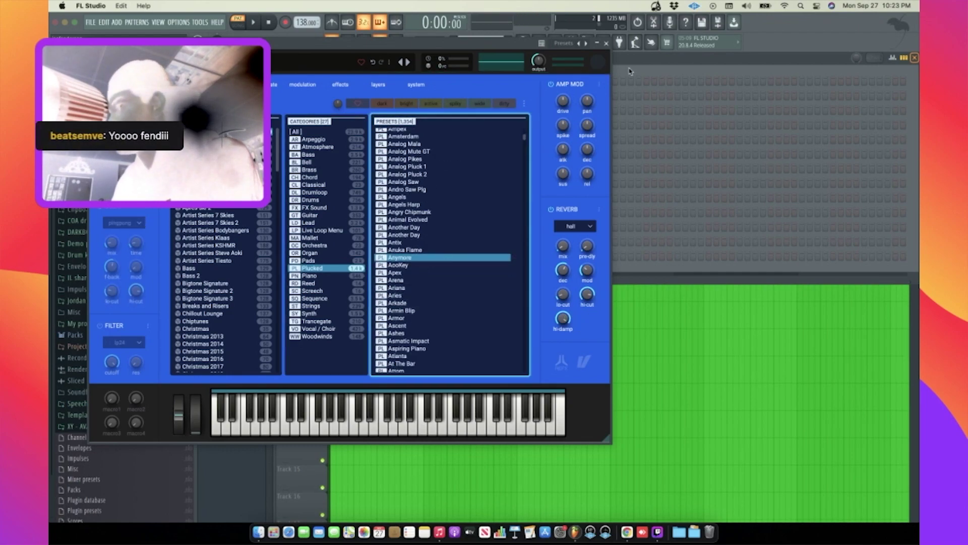
pyautogui.click(607, 43)
# - Open the Nexus channel's piano roll, place a C4 note at the start of bar 1 and audition it
pyautogui.rightClick(280, 130)
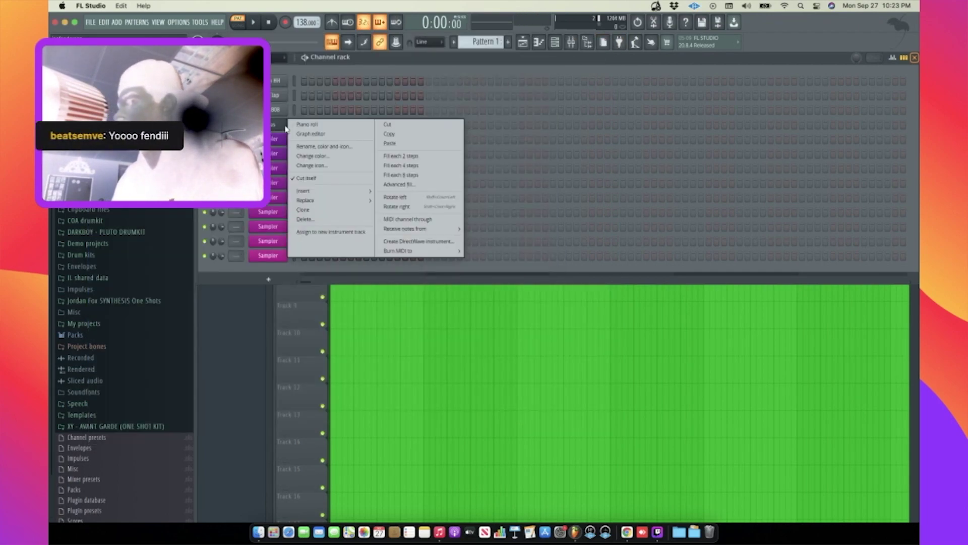
pyautogui.click(295, 126)
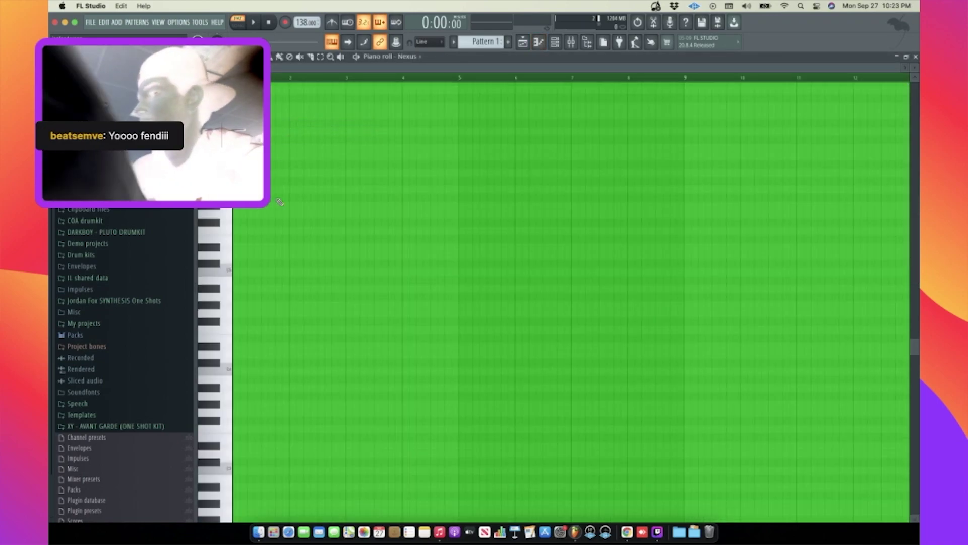
pyautogui.scroll(-5, 264, 294)
pyautogui.click(241, 284)
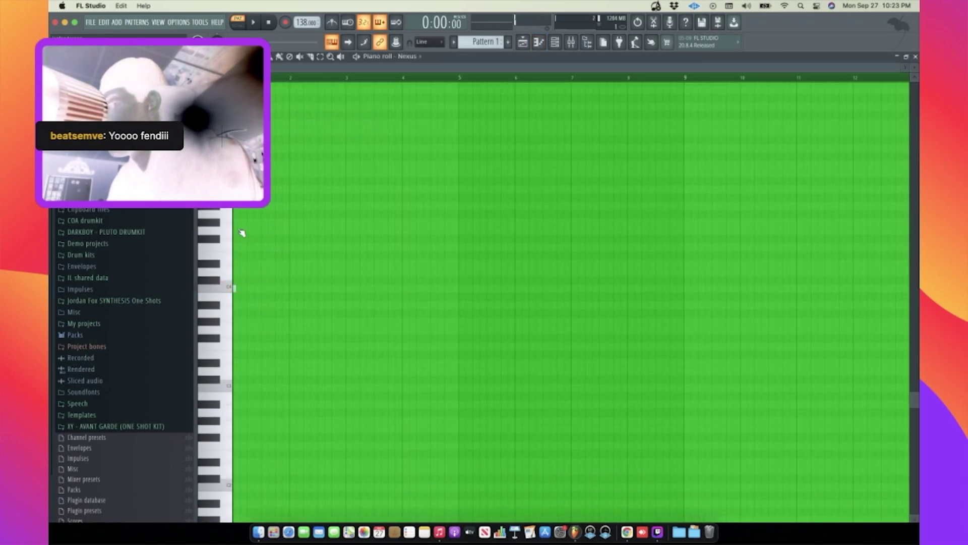
pyautogui.scroll(5, 240, 287)
pyautogui.press('space')
pyautogui.press('space')
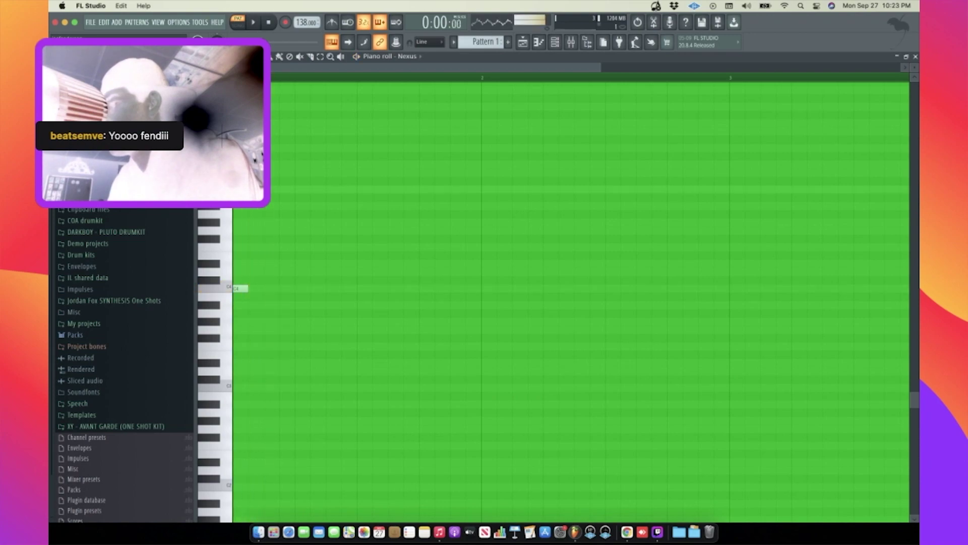
pyautogui.press('space')
pyautogui.press('space')
pyautogui.click(244, 289)
pyautogui.moveTo(256, 363); pyautogui.dragTo(256, 386)
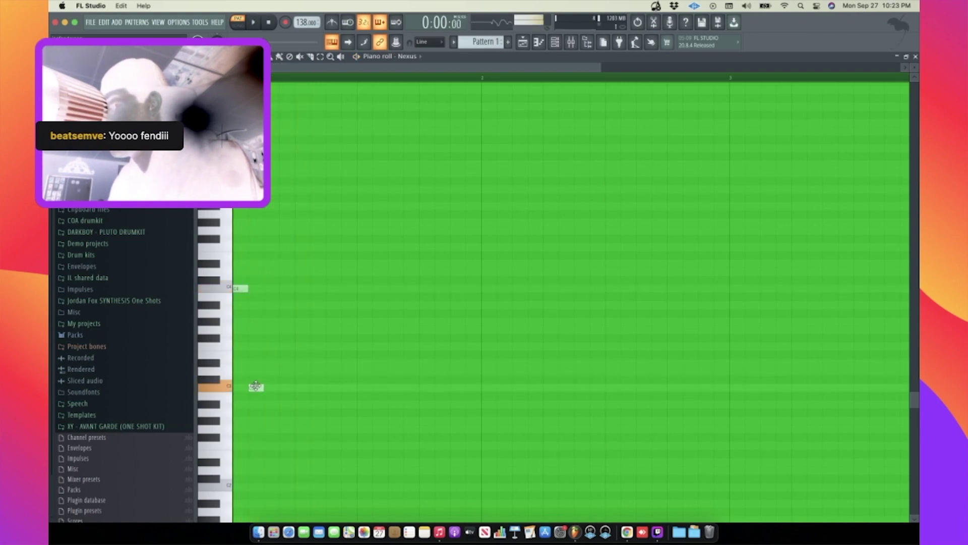
pyautogui.press('space')
pyautogui.rightClick(256, 387)
pyautogui.press('space')
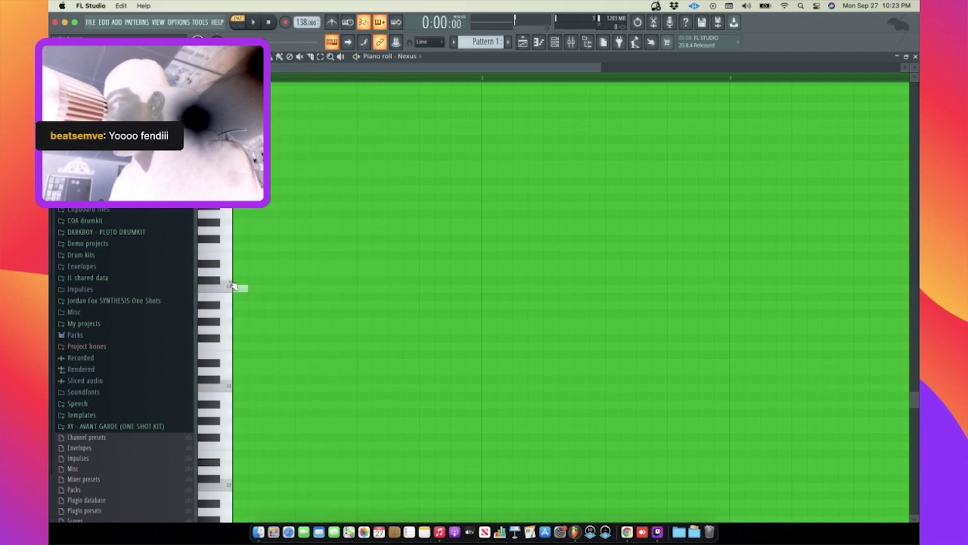
# - Remove the C4 note from the start of bar 1 and place a C4 one step after the bar start instead
pyautogui.press('space')
pyautogui.press('space')
pyautogui.rightClick(245, 288)
pyautogui.press('space')
pyautogui.press('space')
pyautogui.keyDown('ctrl'); pyautogui.scroll(2, 375, 311); pyautogui.keyUp('ctrl')
pyautogui.keyDown('ctrl'); pyautogui.scroll(-2, 375, 311); pyautogui.keyUp('ctrl')
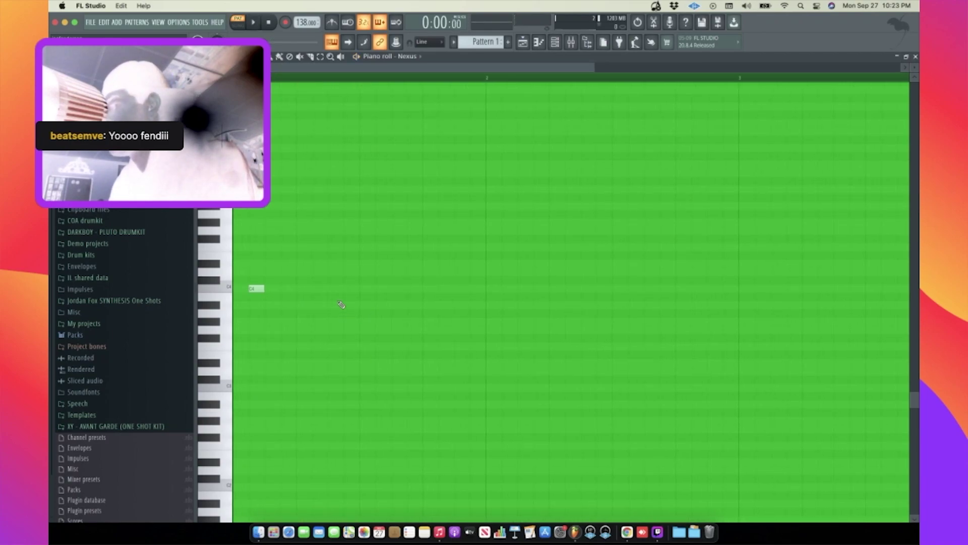
# - Add D#5 and G5 together late in bar 1 with a D#4 one step after them, and play the result
pyautogui.press('space')
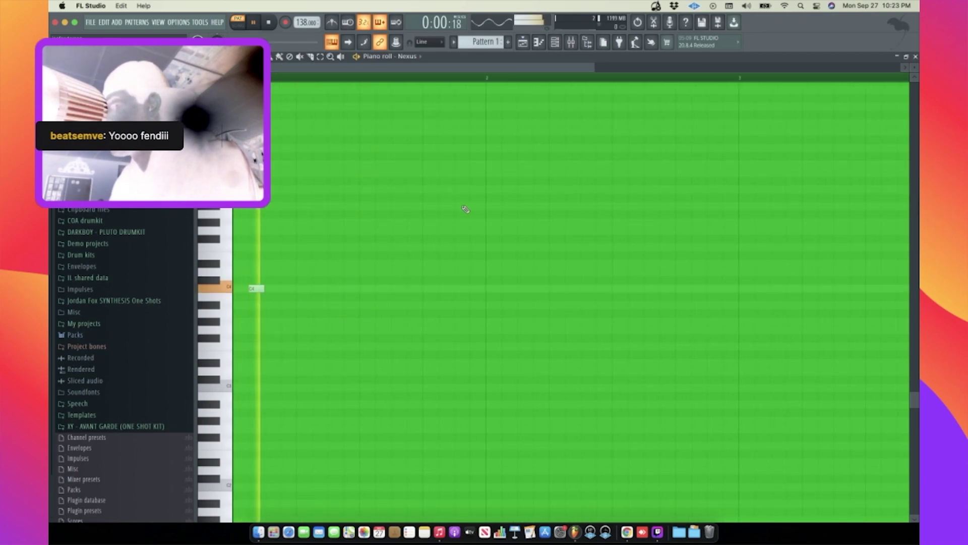
pyautogui.keyDown('ctrl'); pyautogui.scroll(-2, 448, 216); pyautogui.keyUp('ctrl')
pyautogui.press('space')
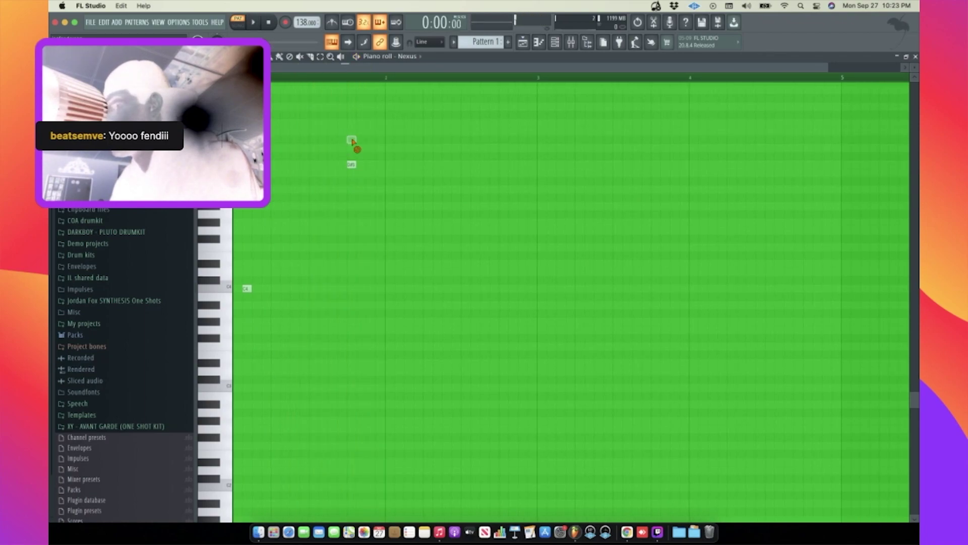
pyautogui.moveTo(356, 223); pyautogui.dragTo(364, 268)
pyautogui.press('space')
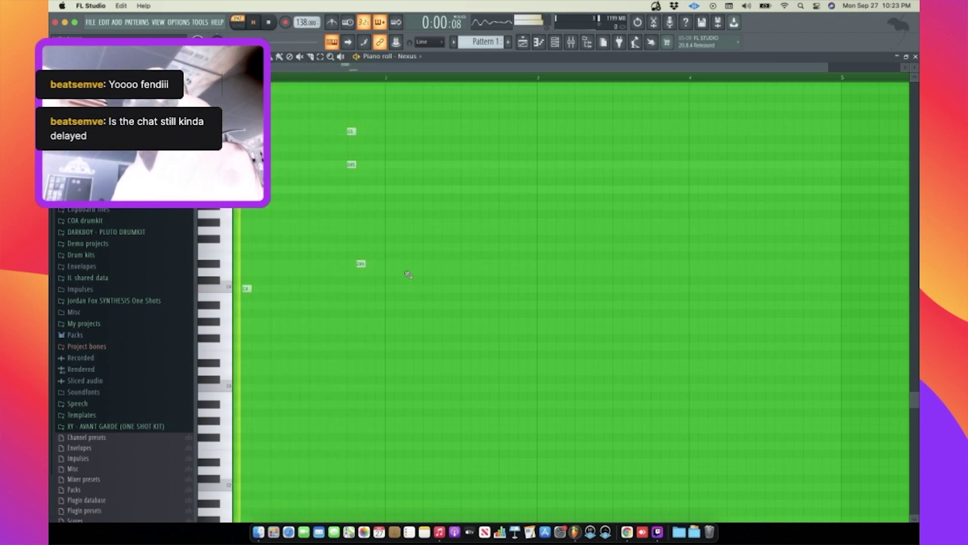
pyautogui.press('space')
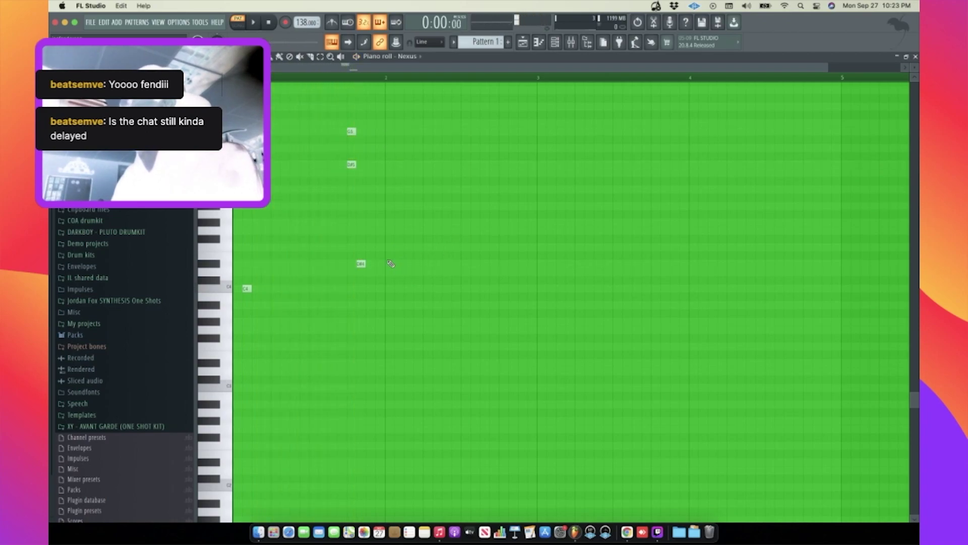
# - Add G4 and A#4 together at the start of bar 2 with a G3 one step after them
pyautogui.moveTo(370, 112); pyautogui.dragTo(344, 290)
pyautogui.keyDown('super'); pyautogui.click(431, 309); pyautogui.keyUp('super')
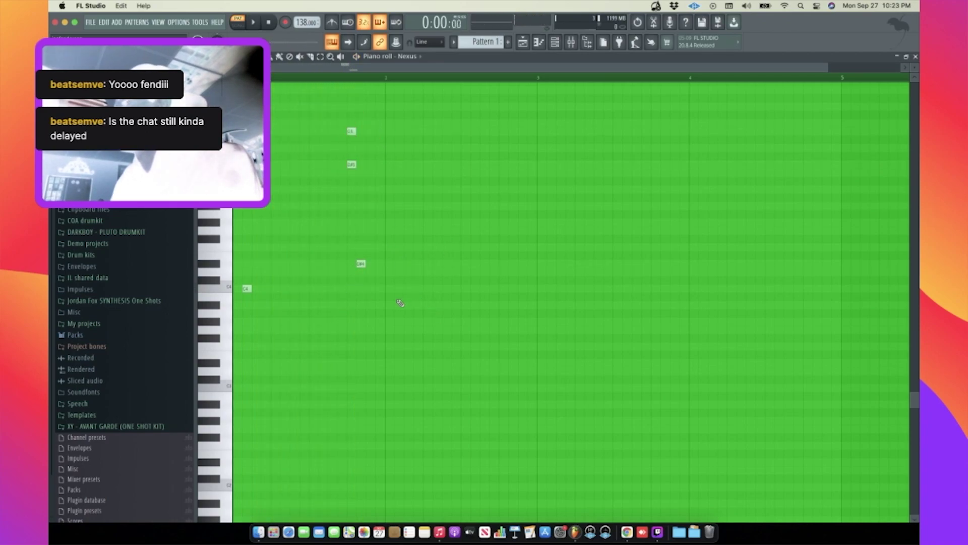
pyautogui.click(392, 232)
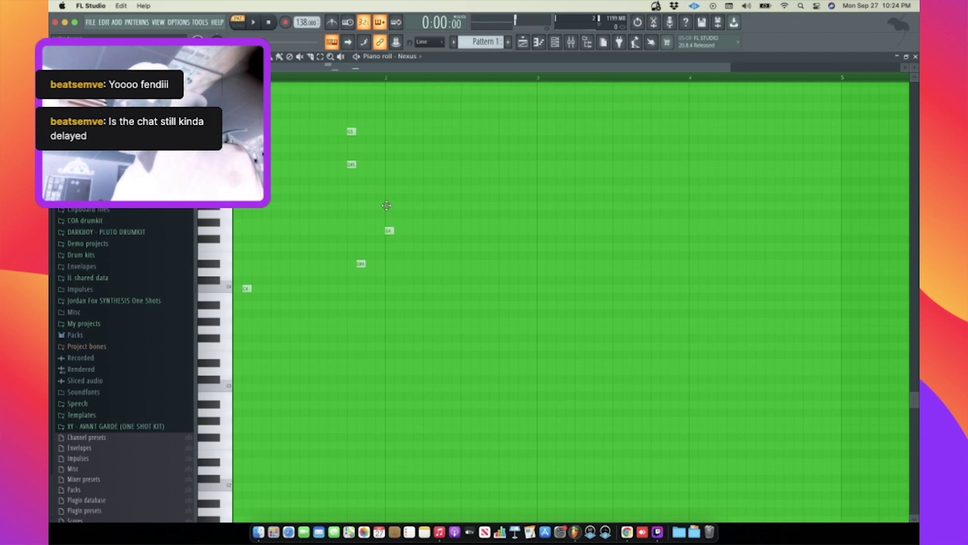
pyautogui.moveTo(402, 287); pyautogui.dragTo(405, 328)
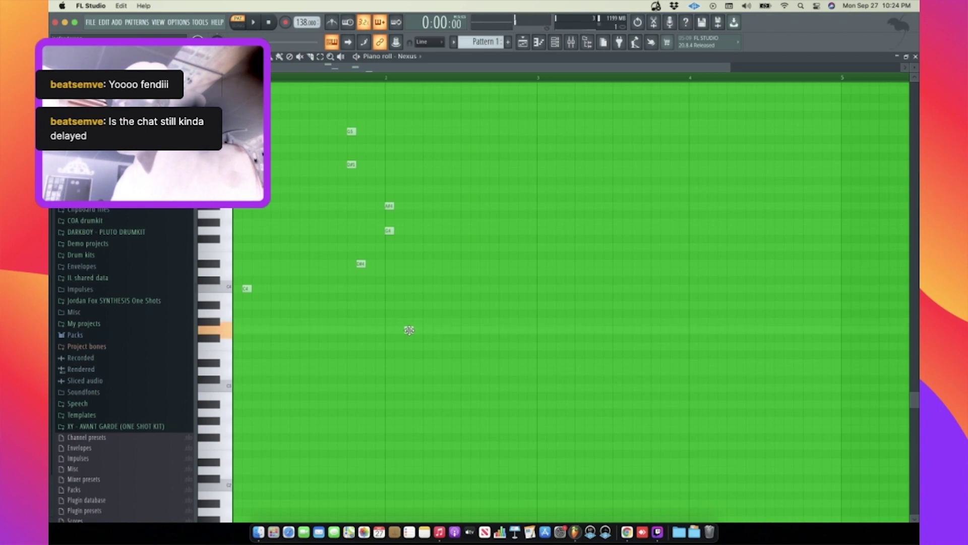
pyautogui.press('space')
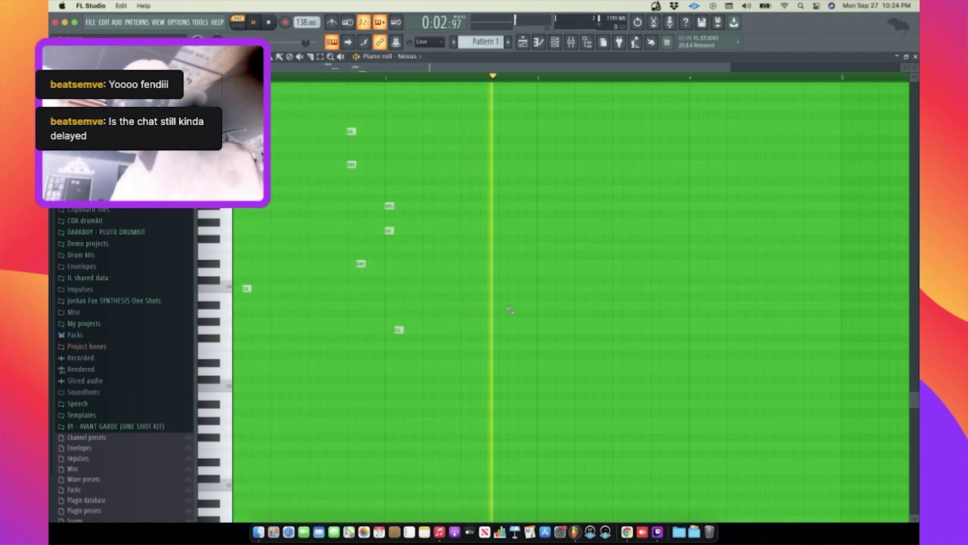
# - Add A#4 and D5 together late in bar 2 with an A#3 one step after them, and play the pattern
pyautogui.press('space')
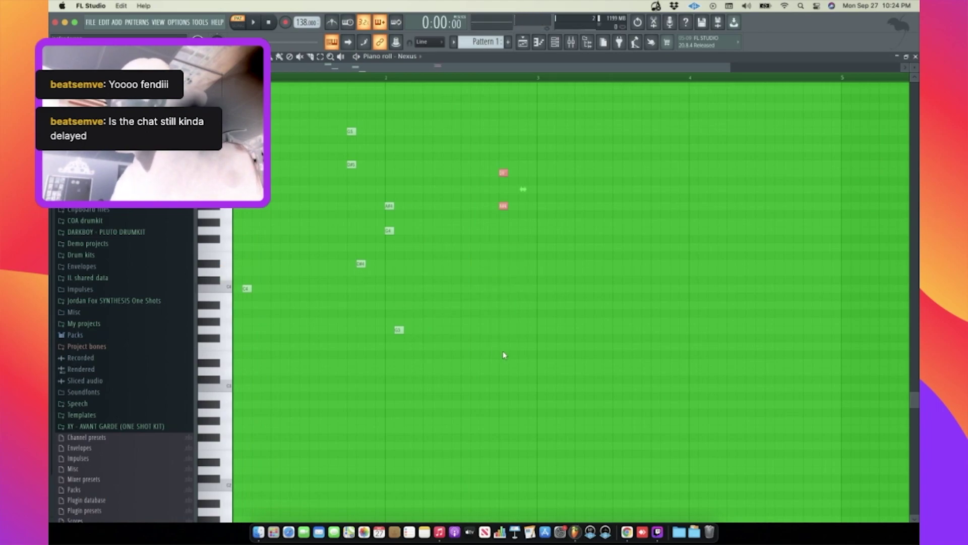
pyautogui.press('space')
pyautogui.press('space')
pyautogui.click(514, 239)
pyautogui.moveTo(517, 246); pyautogui.dragTo(517, 312)
pyautogui.press('space')
# - Select all notes and duplicate the two-bar pattern three times so it fills eight bars
pyautogui.scroll(-2, 491, 253)
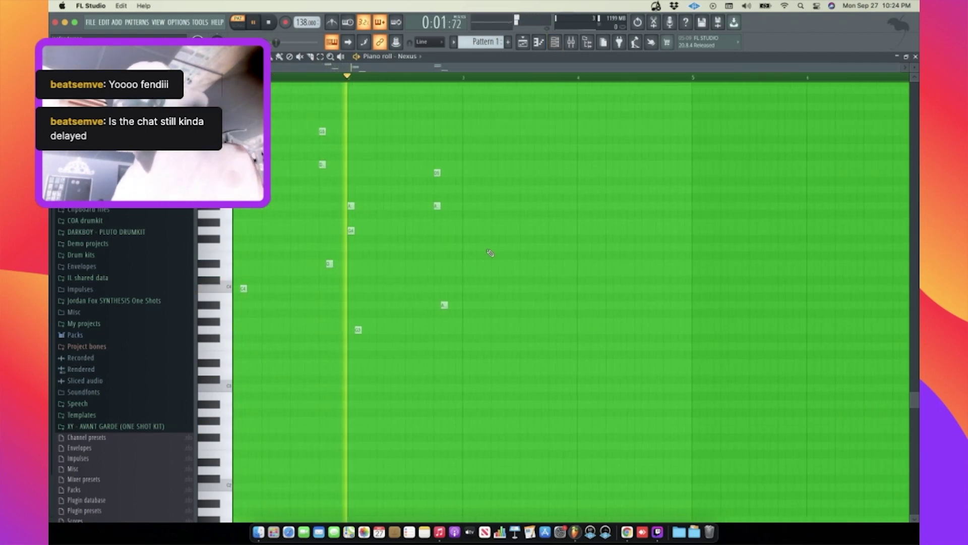
pyautogui.hotkey('ctrl', 'a')
pyautogui.hotkey('ctrl', 'b')
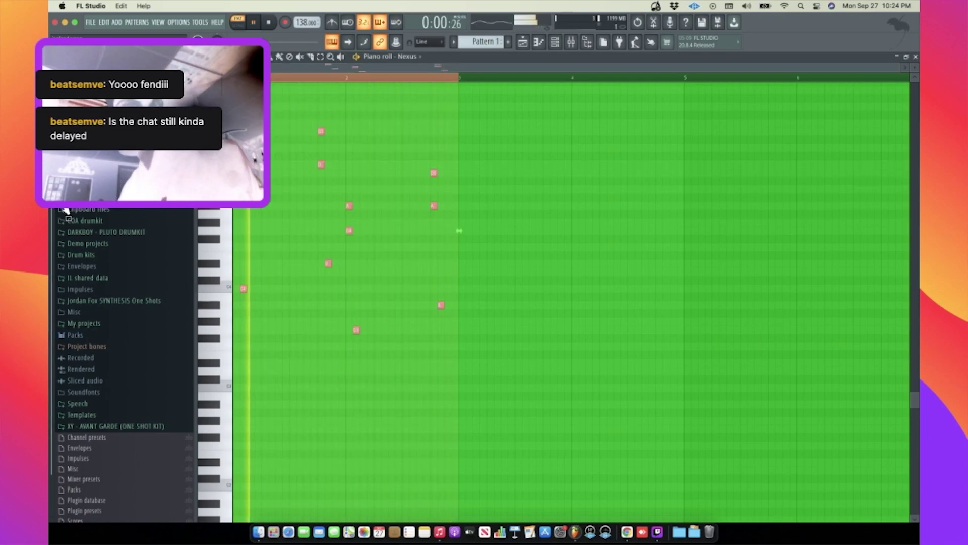
pyautogui.hotkey('ctrl', 'b')
pyautogui.hotkey('ctrl', 'b')
pyautogui.keyDown('ctrl'); pyautogui.click(592, 165); pyautogui.keyUp('ctrl')
pyautogui.scroll(-3, 545, 202)
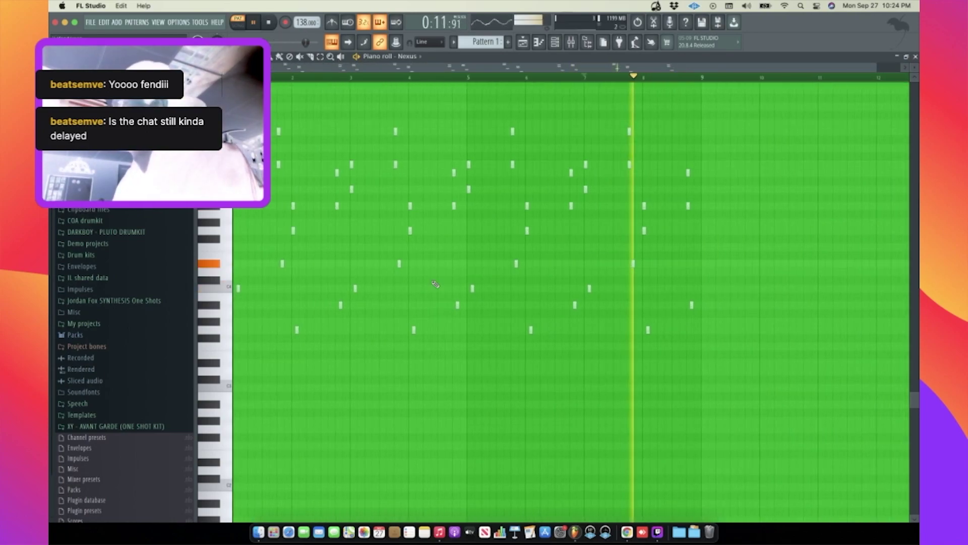
# - Start a melody above the opening chord of bar 1 with an F5 followed by a G5, and play it back
pyautogui.scroll(3, 297, 279)
pyautogui.scroll(5, 297, 278)
pyautogui.press('space')
pyautogui.press('space')
pyautogui.press('space')
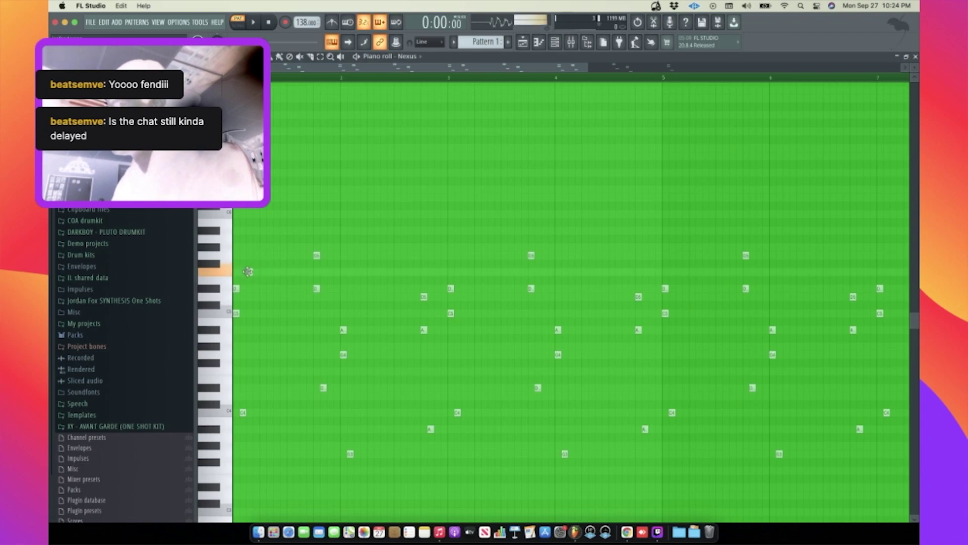
pyautogui.click(263, 255)
pyautogui.press('space')
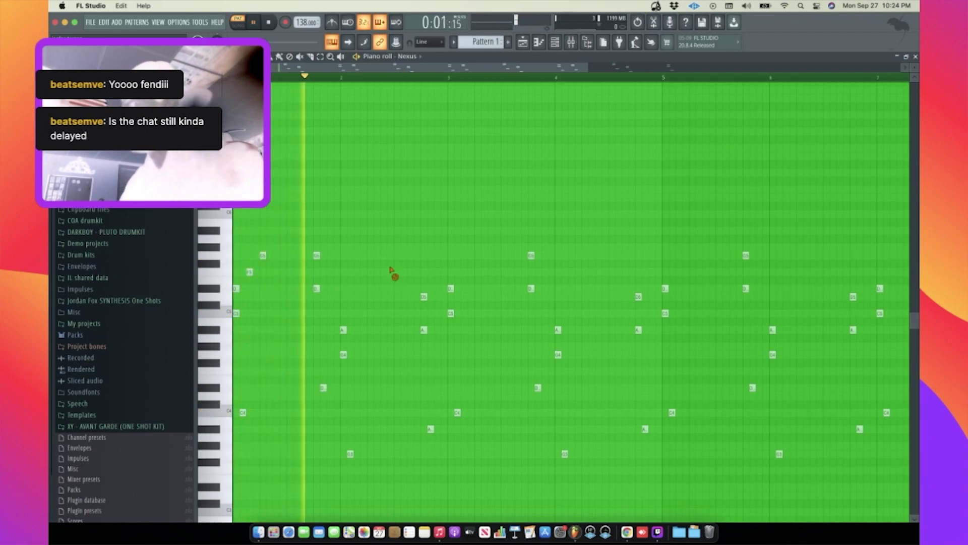
pyautogui.press('space')
# - Continue the melody late in bar 1 with a C6 above the chord and an A#5 two steps after it
pyautogui.click(218, 213)
pyautogui.press('space')
pyautogui.press('space')
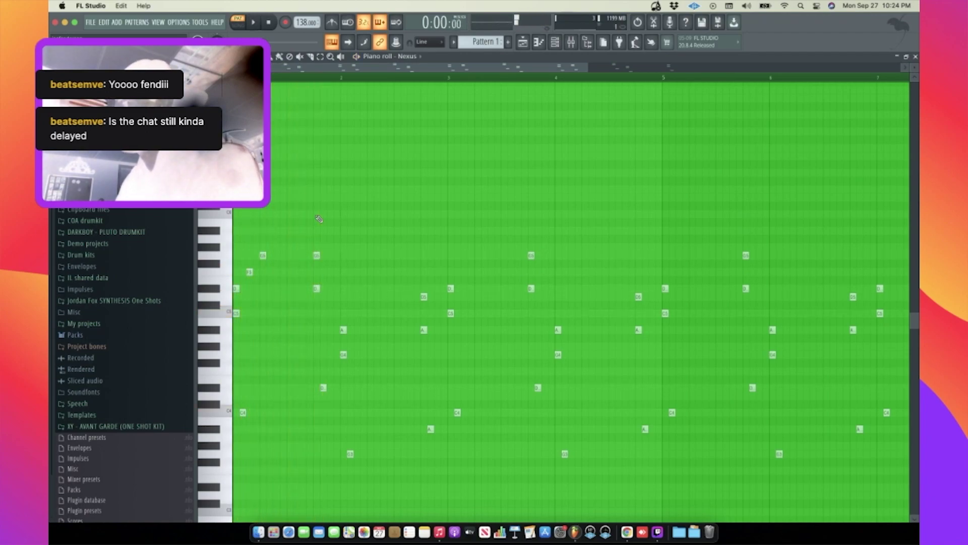
pyautogui.press('space')
pyautogui.click(330, 230)
pyautogui.press('space')
pyautogui.press('space')
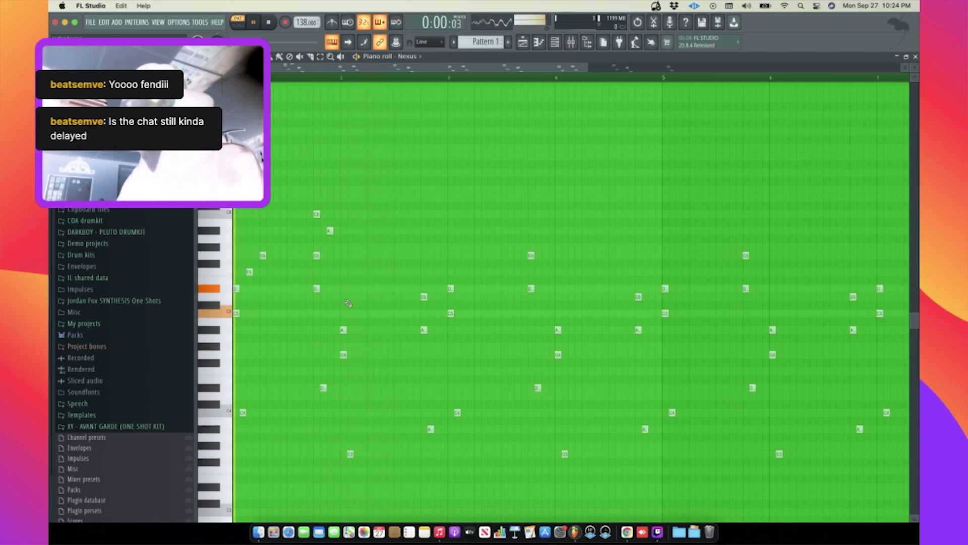
# - Add two F5 melody notes to bar 2, one at the bar start and one two steps after it
pyautogui.press('space')
pyautogui.press('space')
pyautogui.click(343, 272)
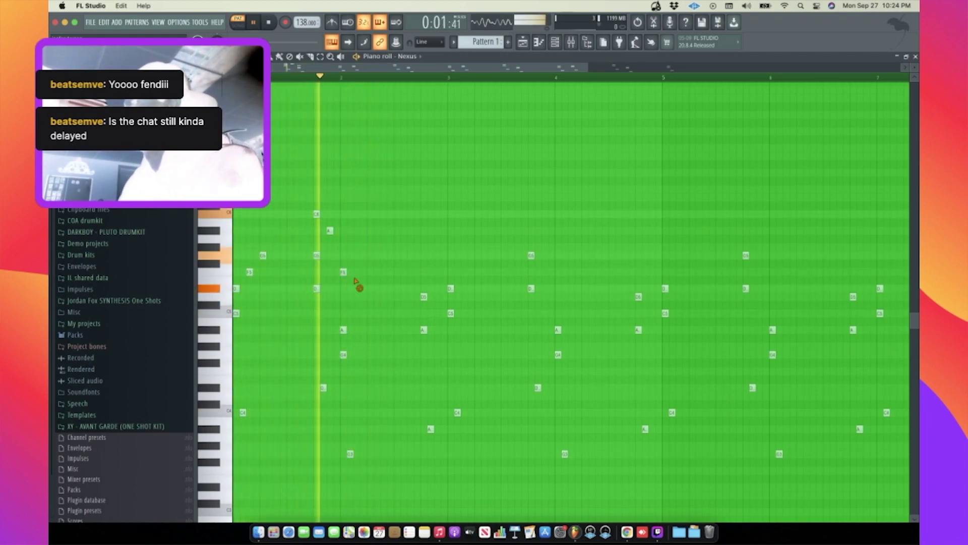
pyautogui.press('space')
pyautogui.press('space')
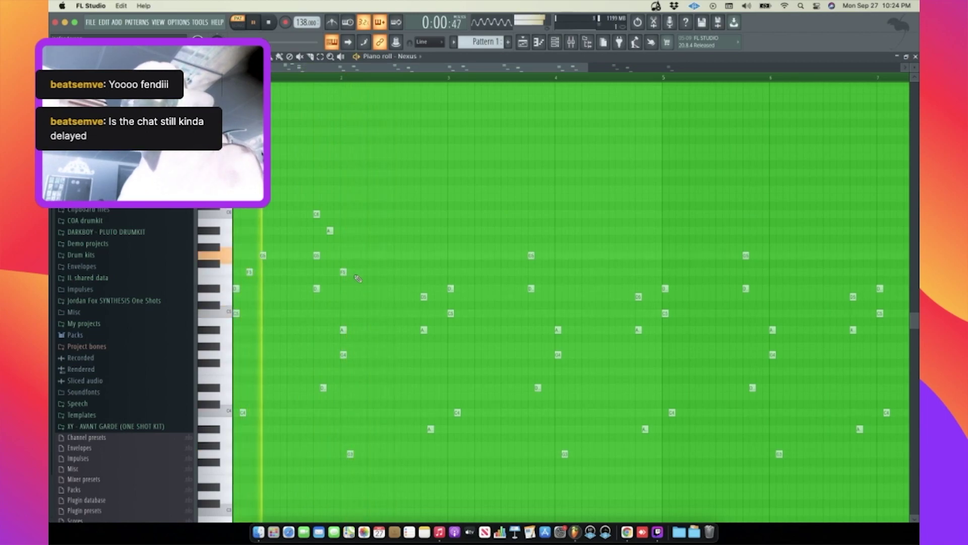
pyautogui.press('space')
pyautogui.press('space')
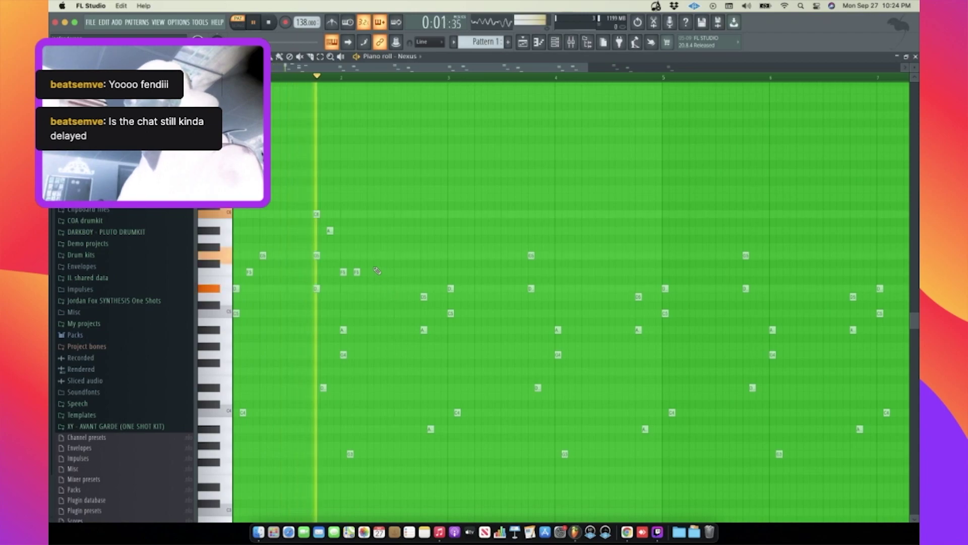
pyautogui.click(369, 256)
pyautogui.press('space')
pyautogui.press('space')
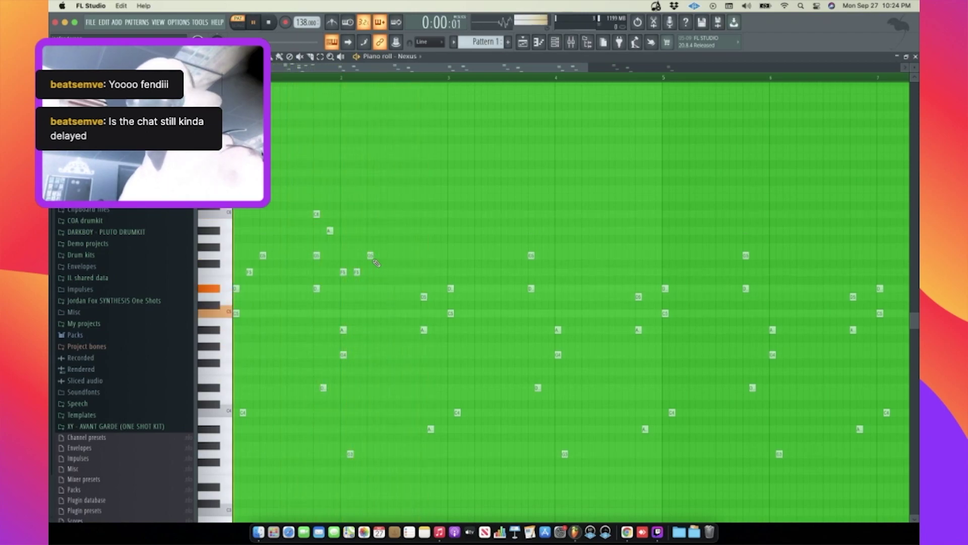
pyautogui.rightClick(370, 256)
# - Add a third F5 two steps after the second one in bar 2, and a G5 above the chord late in that bar
pyautogui.click(370, 272)
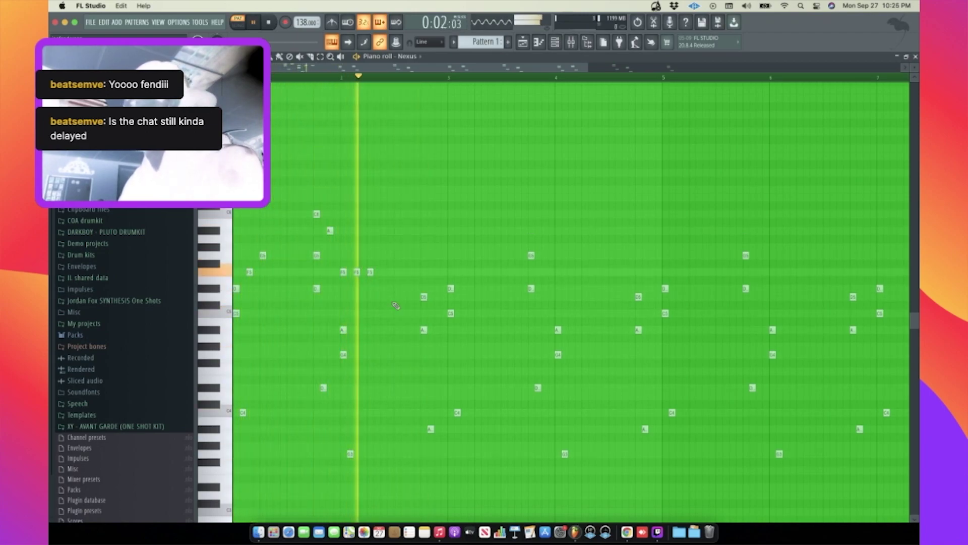
pyautogui.press('space')
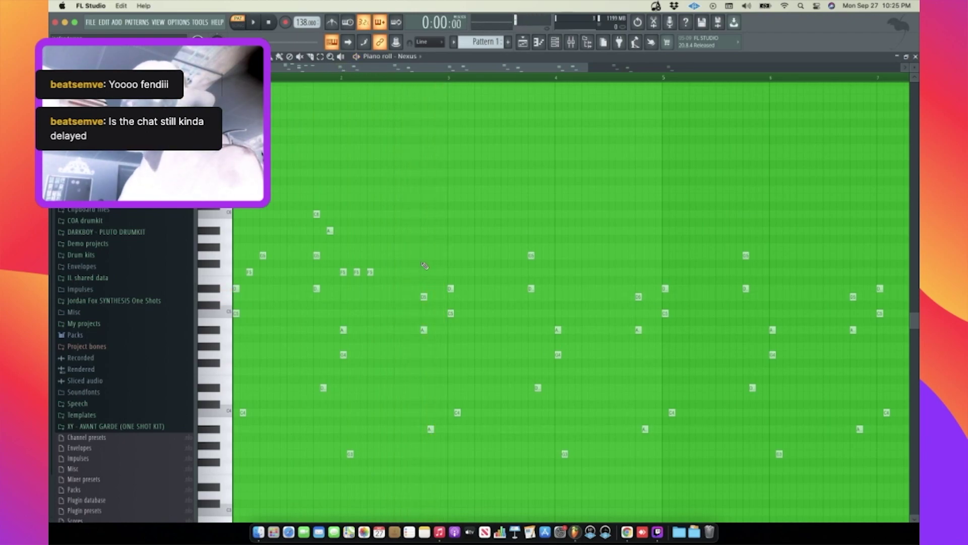
pyautogui.click(437, 255)
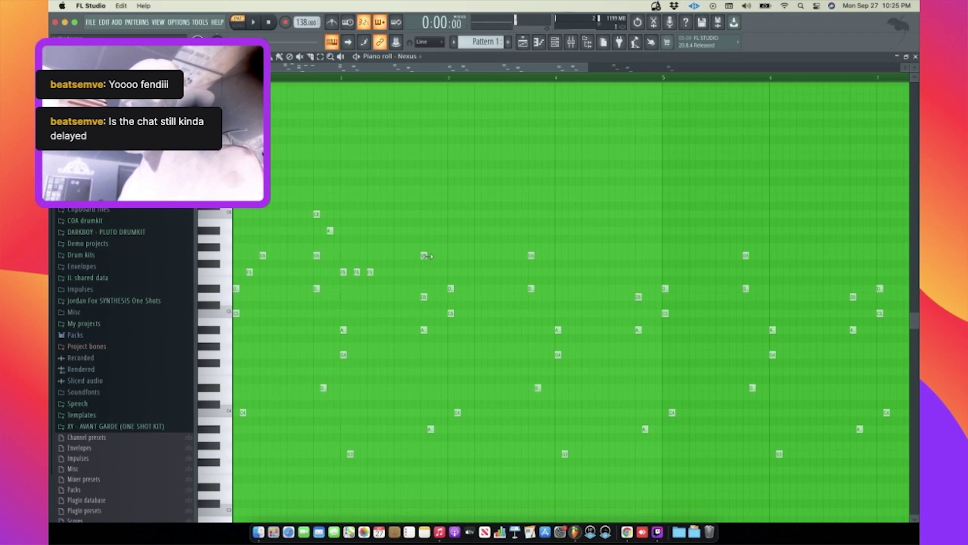
# - Replace the G5 above the late bar 2 chord with an A#5 and a G5, and continue the melody through bars 3 and 4
pyautogui.rightClick(426, 256)
pyautogui.press('space')
pyautogui.scroll(-2, 436, 257)
pyautogui.moveTo(407, 226); pyautogui.dragTo(325, 282)
pyautogui.moveTo(312, 206); pyautogui.dragTo(406, 277)
pyautogui.press('space')
pyautogui.press('space')
pyautogui.press('super+d')
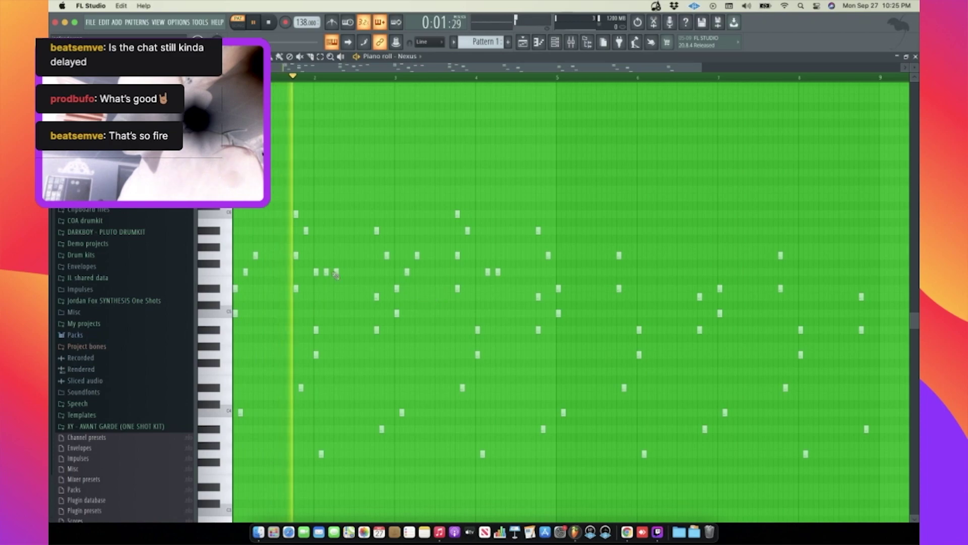
# - Delete all notes from bar 5 onward and duplicate the complete four-bar pattern into bars 5 to 8
pyautogui.scroll(-2, 681, 246)
pyautogui.moveTo(714, 210); pyautogui.dragTo(460, 484)
pyautogui.press('Delete')
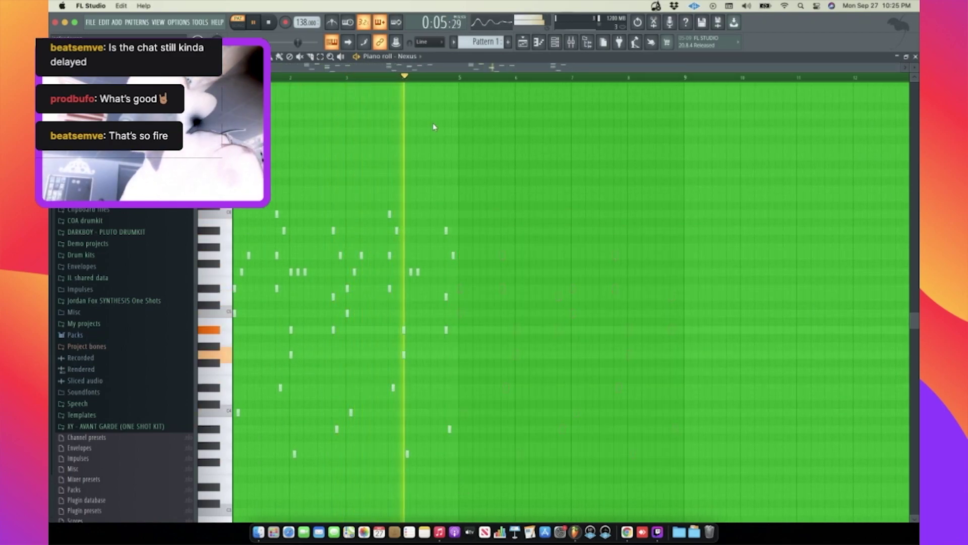
pyautogui.press('super+a')
pyautogui.press('super+b')
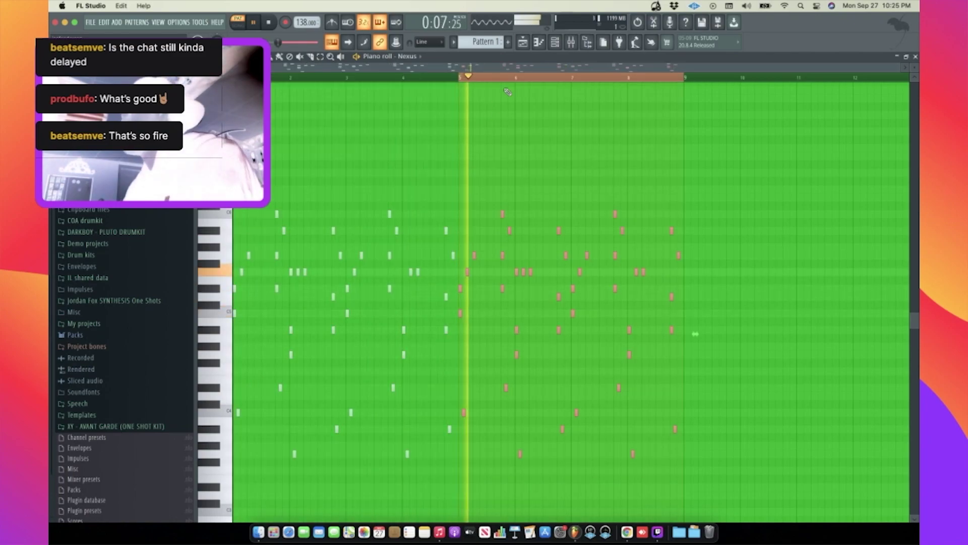
pyautogui.press('super+d')
# - Route the Nexus channel to mixer insert 1, cut its low EQ band, and return the playback position to the start
pyautogui.click(555, 43)
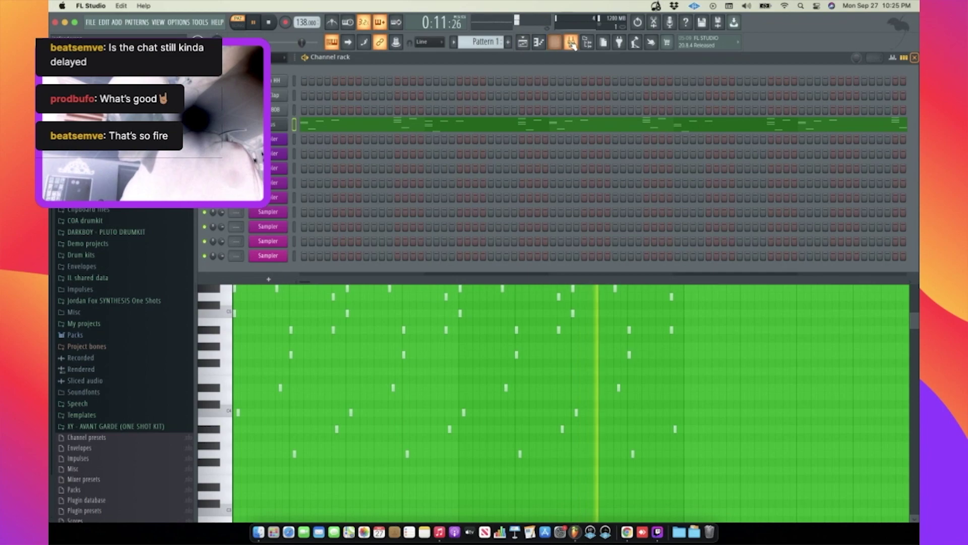
pyautogui.click(572, 43)
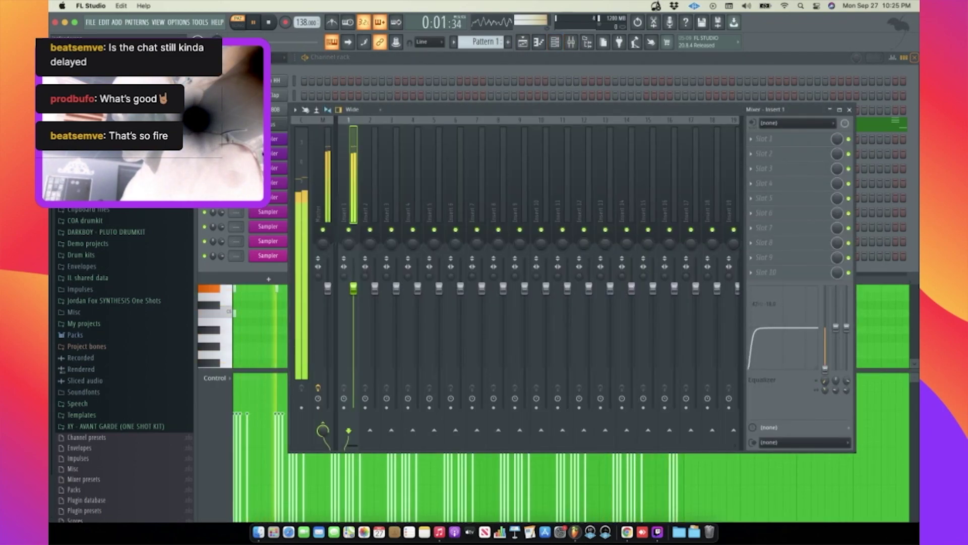
pyautogui.click(849, 109)
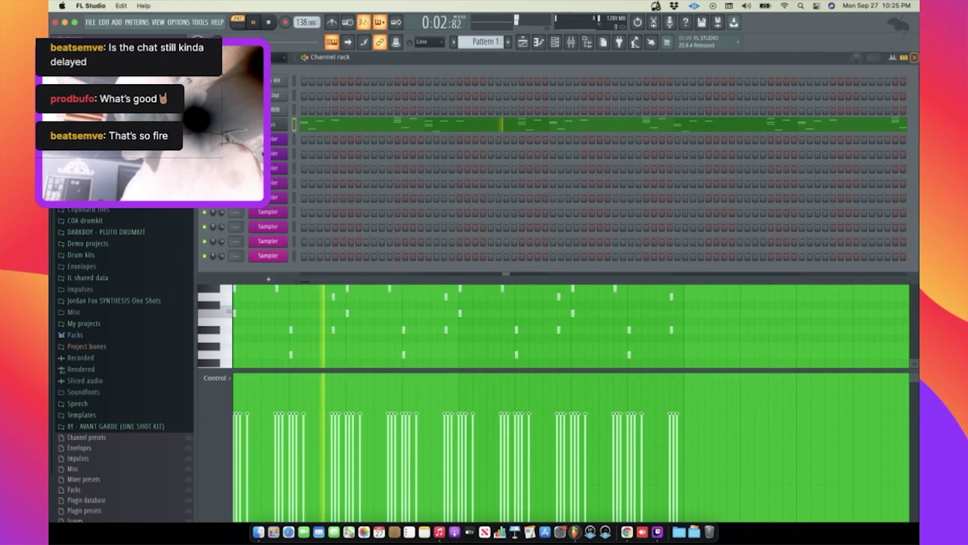
pyautogui.click(914, 57)
pyautogui.press('space')
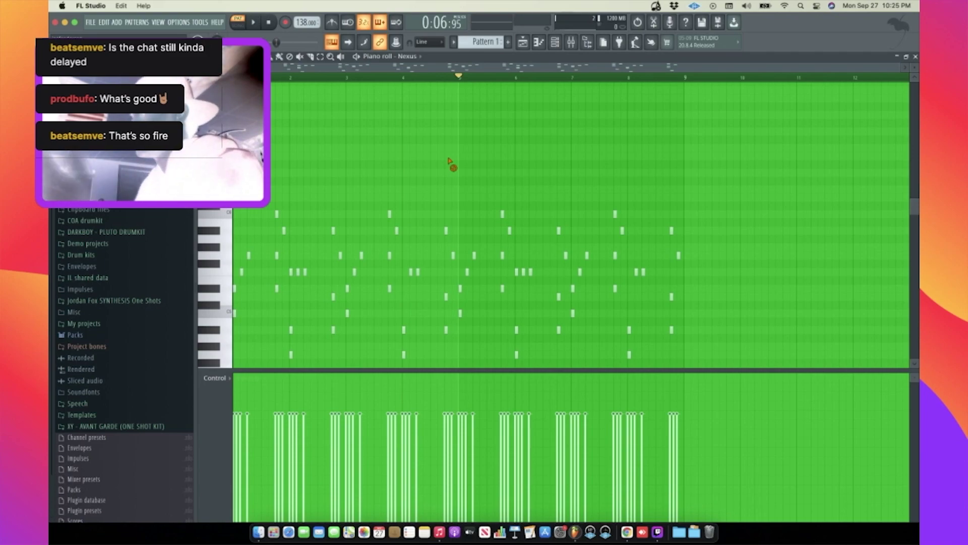
pyautogui.moveTo(337, 78); pyautogui.dragTo(222, 79)
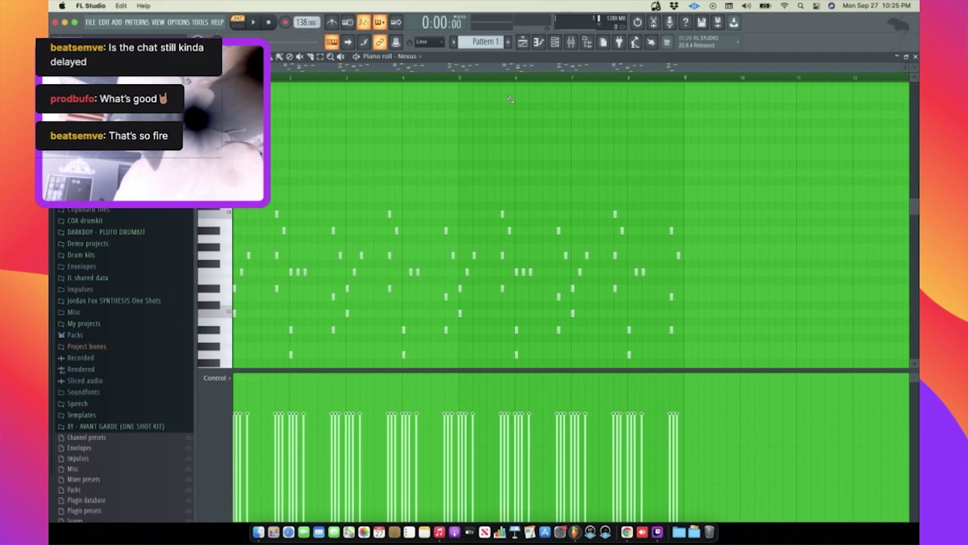
# - Replace the Sampler channel directly below Nexus with a second Nexus instance and browse its Plucked presets
pyautogui.click(555, 42)
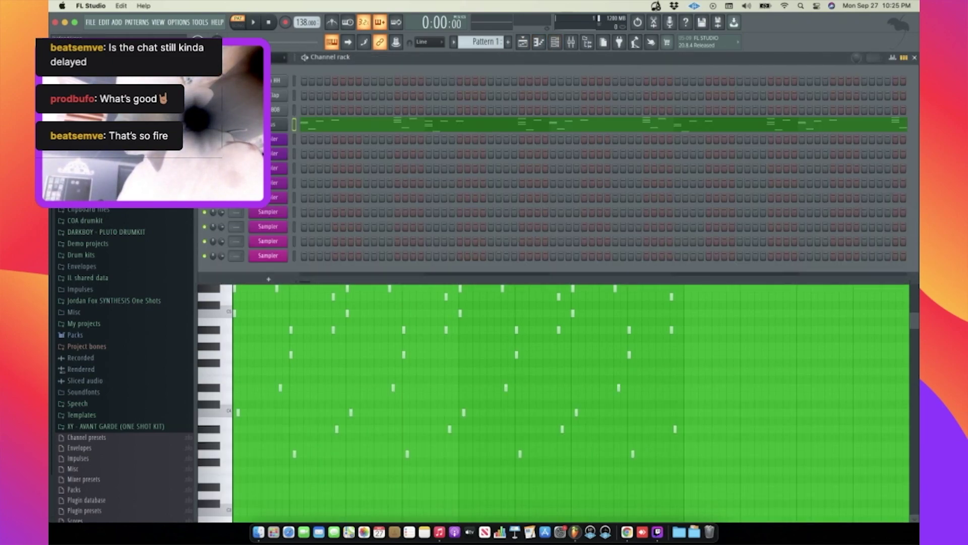
pyautogui.rightClick(275, 135)
pyautogui.moveTo(327, 224)
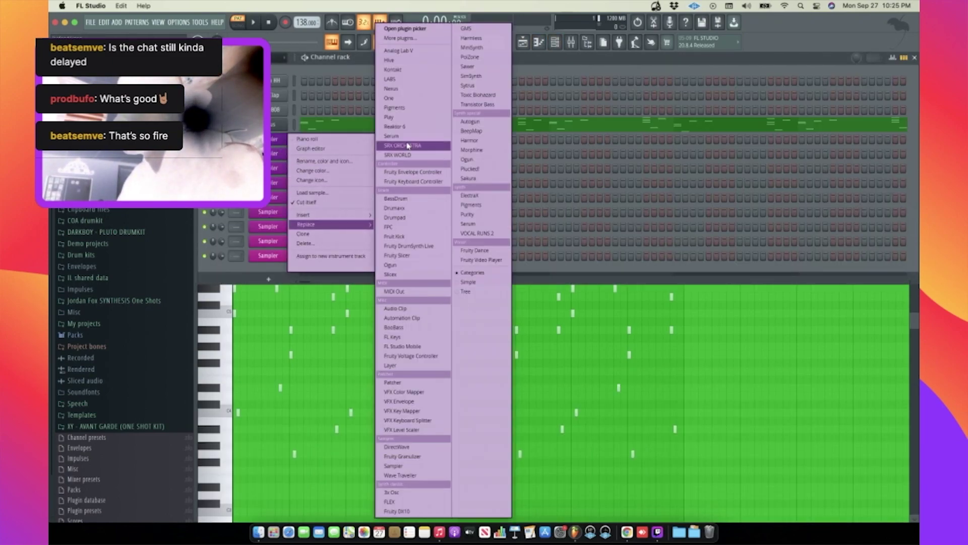
pyautogui.click(399, 89)
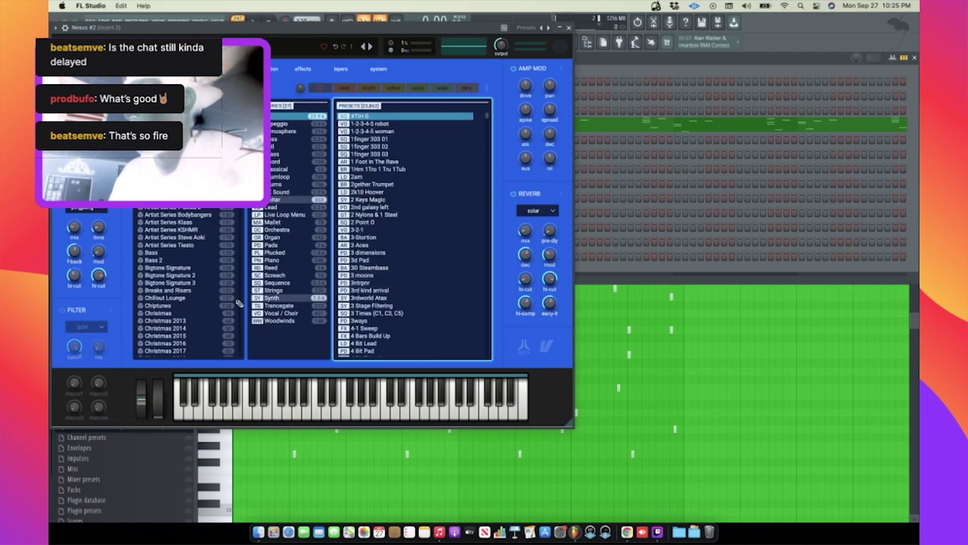
pyautogui.click(304, 255)
pyautogui.scroll(-5, 384, 242)
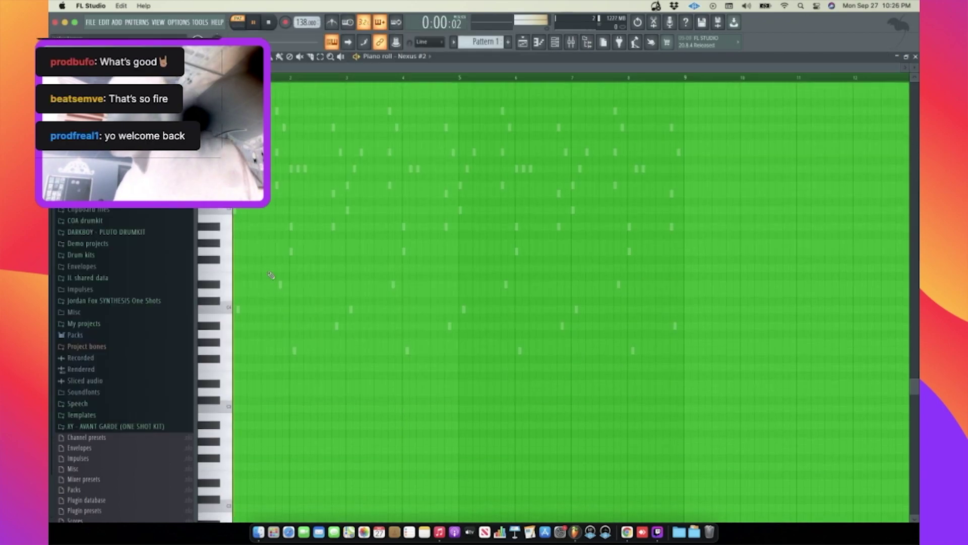
# - Try an F5 in bar 1 followed by a G5 two steps after it in the second Nexus, and play it back
pyautogui.press('space')
pyautogui.scroll(3, 282, 283)
pyautogui.scroll(2, 291, 234)
pyautogui.press('space')
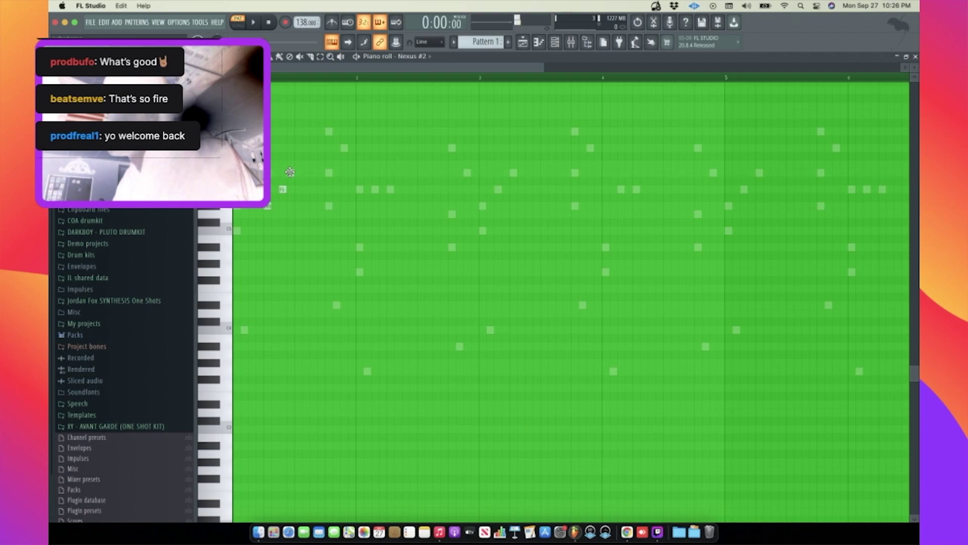
pyautogui.press('space')
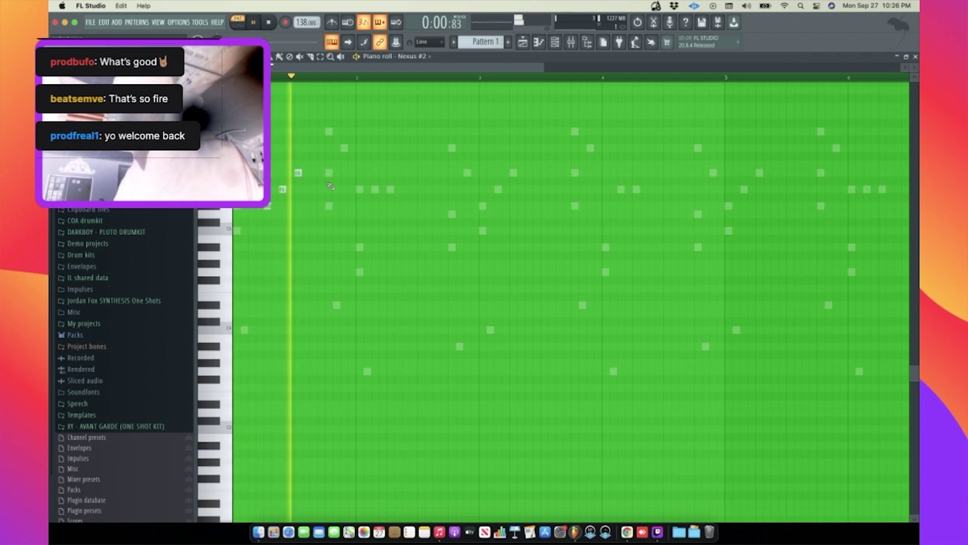
# - Replace the F5 and G5 in bar 1 with an A#5 and a C6, and add a descending C6, A#5, G5 run in bar 2
pyautogui.moveTo(317, 136); pyautogui.dragTo(271, 206)
pyautogui.press('Delete')
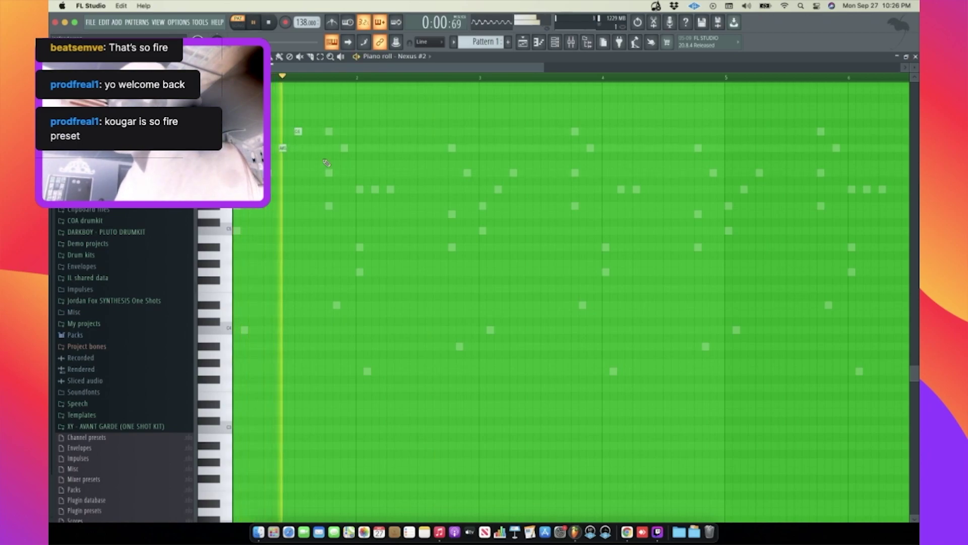
pyautogui.scroll(-2, 315, 247)
pyautogui.press('space')
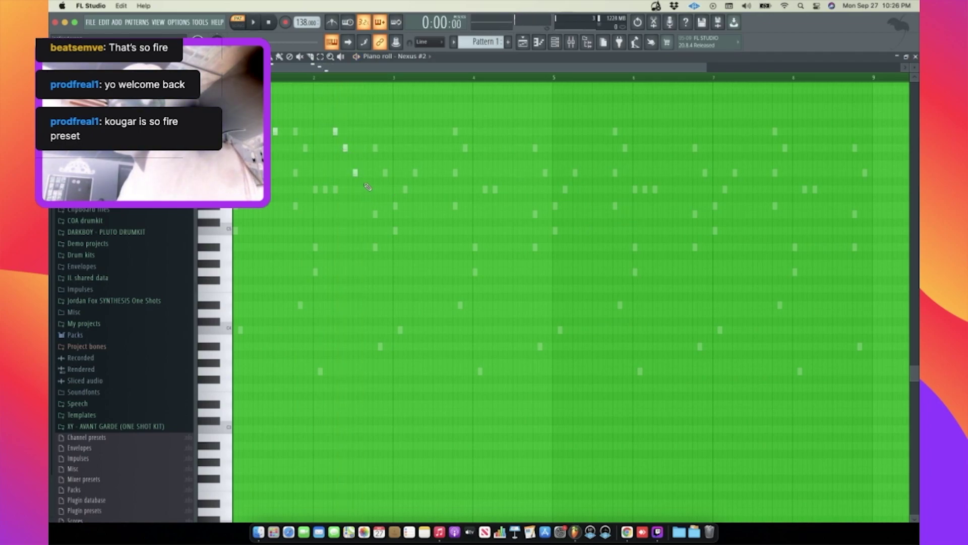
# - Extend the descending run in bar 2 with an F5 and a D#5, placing the D#5 on the late chord
pyautogui.press('space')
pyautogui.click(370, 205)
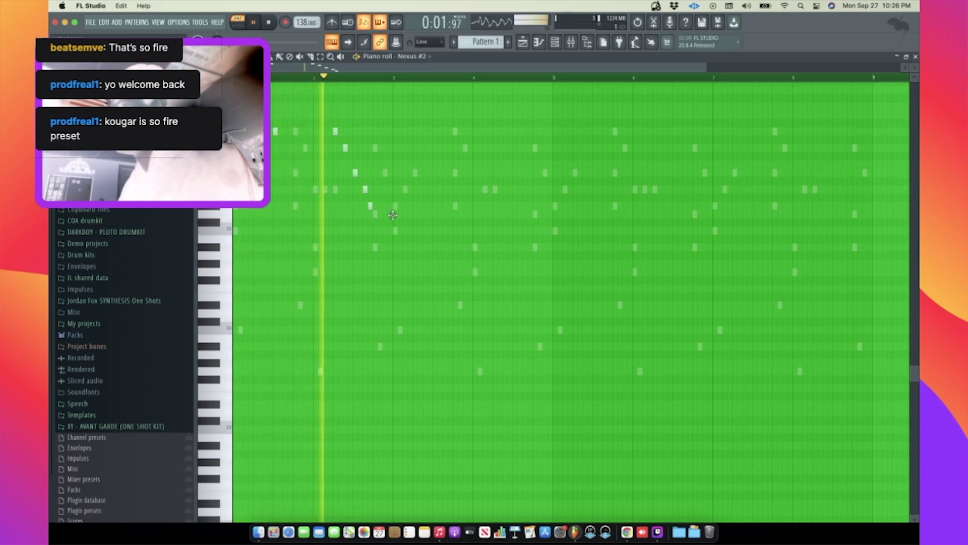
pyautogui.moveTo(370, 206); pyautogui.dragTo(376, 204)
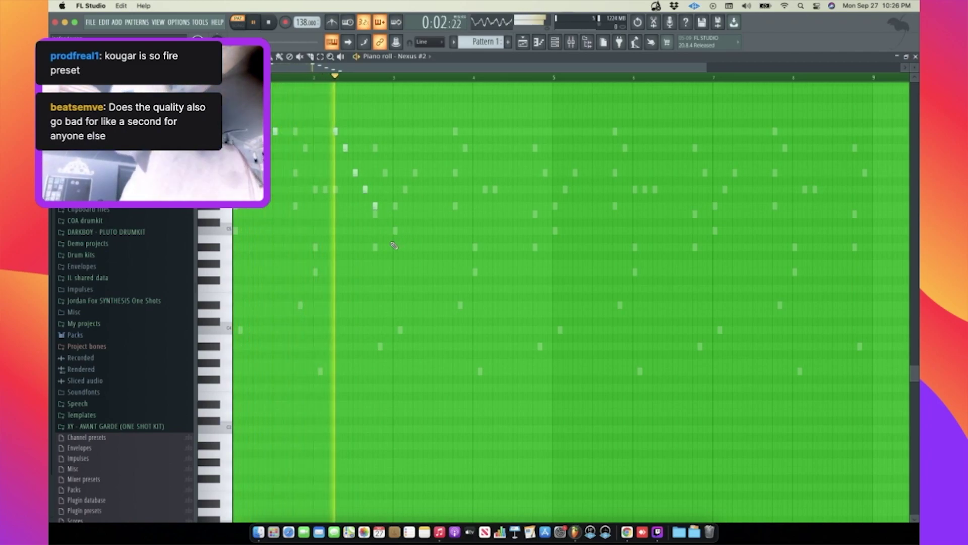
# - Repeat the two-bar counter-melody until it fills bars 1 to 8, without a copy beyond bar 8
pyautogui.scroll(-2, 388, 238)
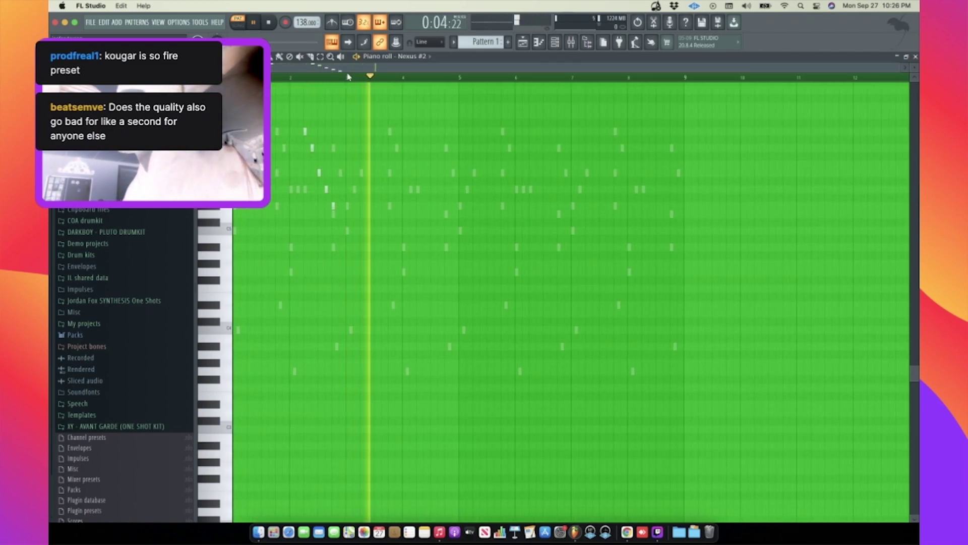
pyautogui.moveTo(348, 77); pyautogui.dragTo(234, 77)
pyautogui.press('super+b')
pyautogui.press('super+b')
pyautogui.press('super+b')
pyautogui.press('super+b')
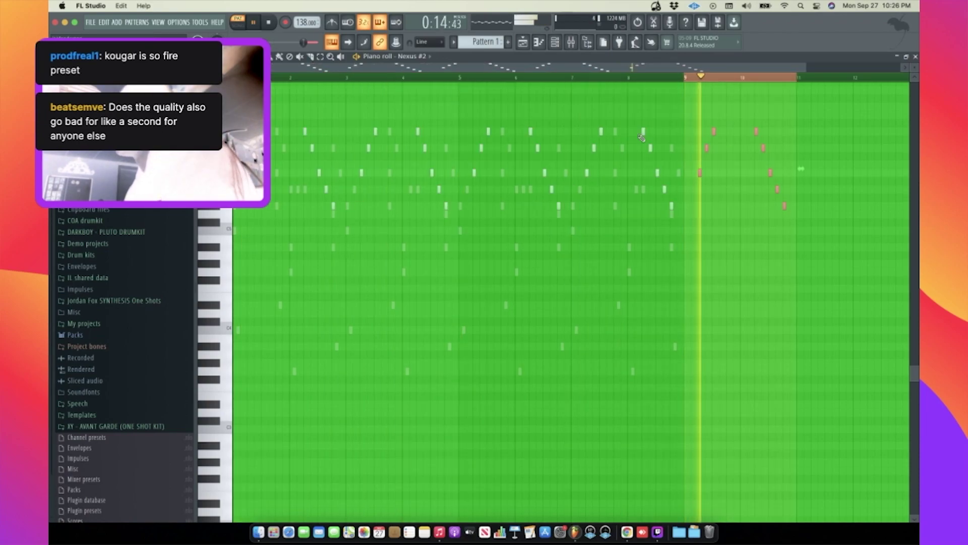
pyautogui.press('super+z')
pyautogui.press('super+d')
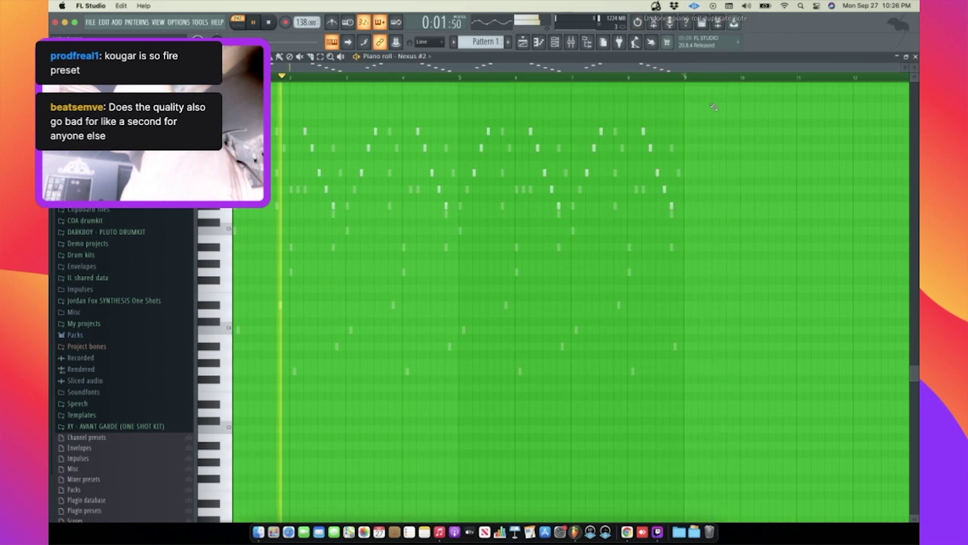
# - Lower the volume of mixer inserts 1 and 2, and cut the low EQ band of insert 2
pyautogui.click(579, 43)
pyautogui.moveTo(353, 288); pyautogui.dragTo(353, 318)
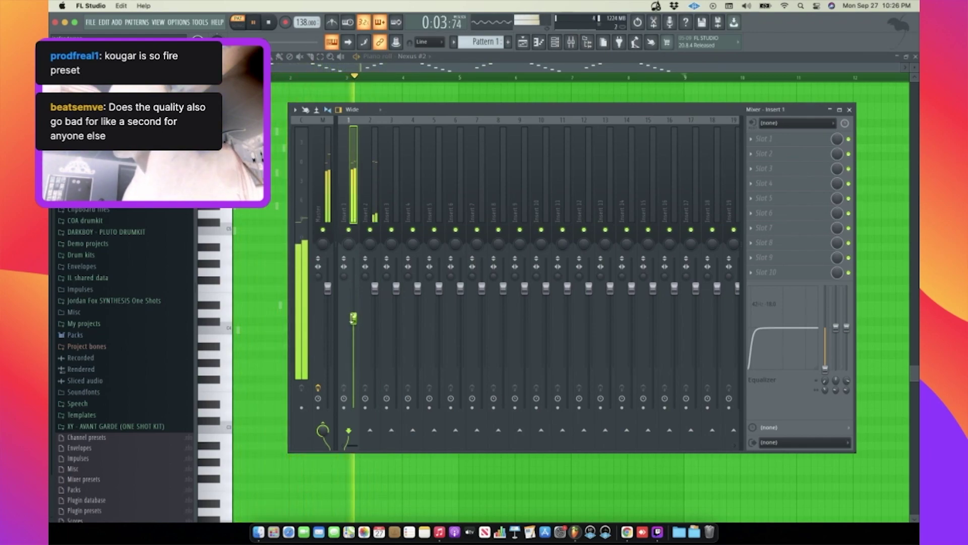
pyautogui.click(379, 209)
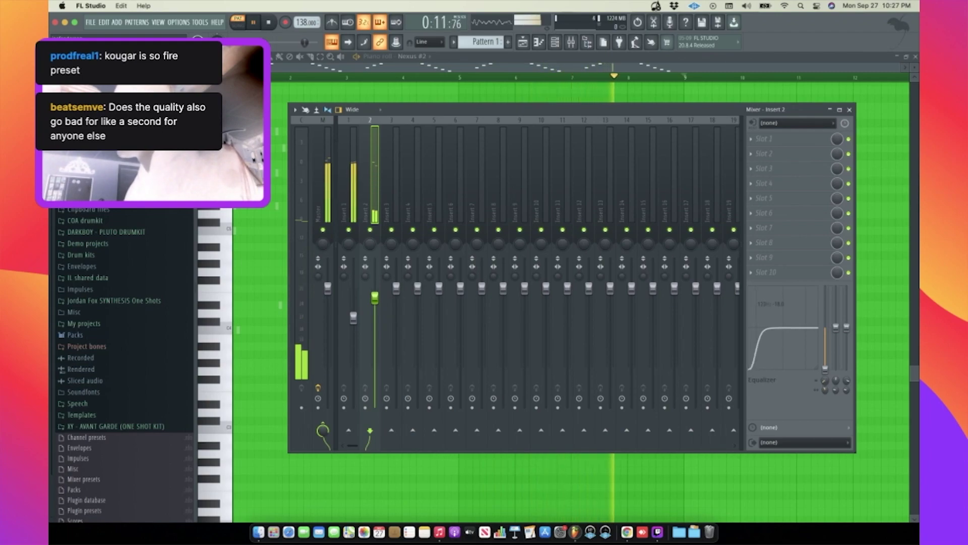
pyautogui.click(850, 110)
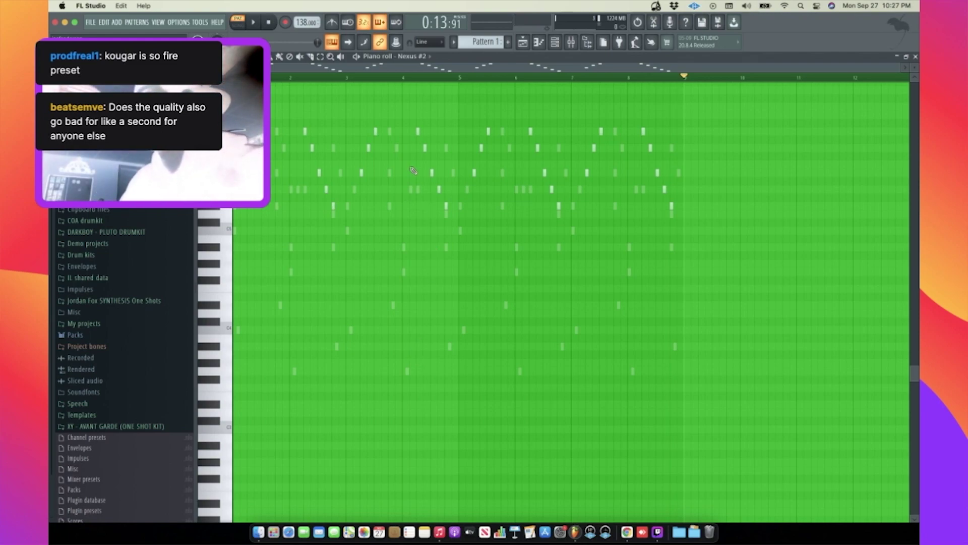
# - Replace the next Sampler channel with a third Nexus instance and load the No Name preset
pyautogui.click(555, 46)
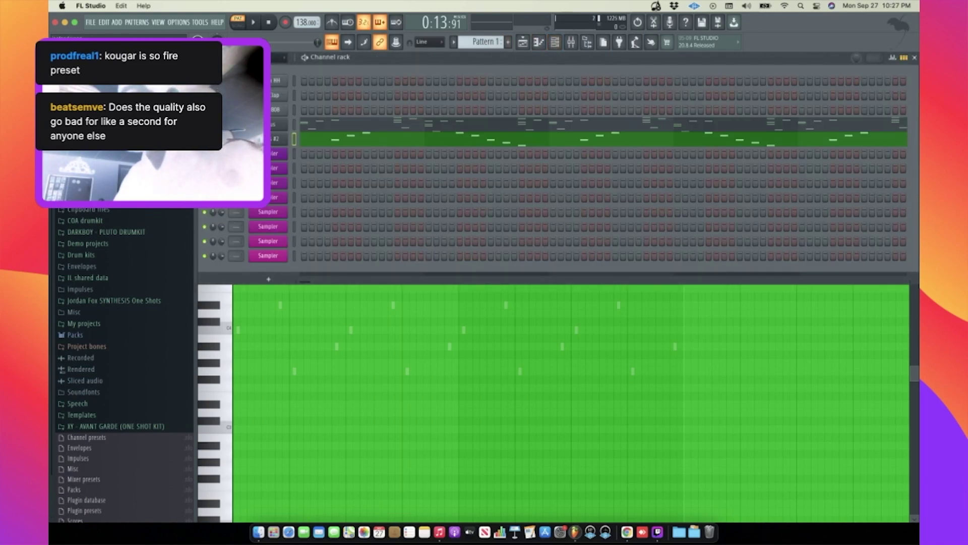
pyautogui.rightClick(282, 153)
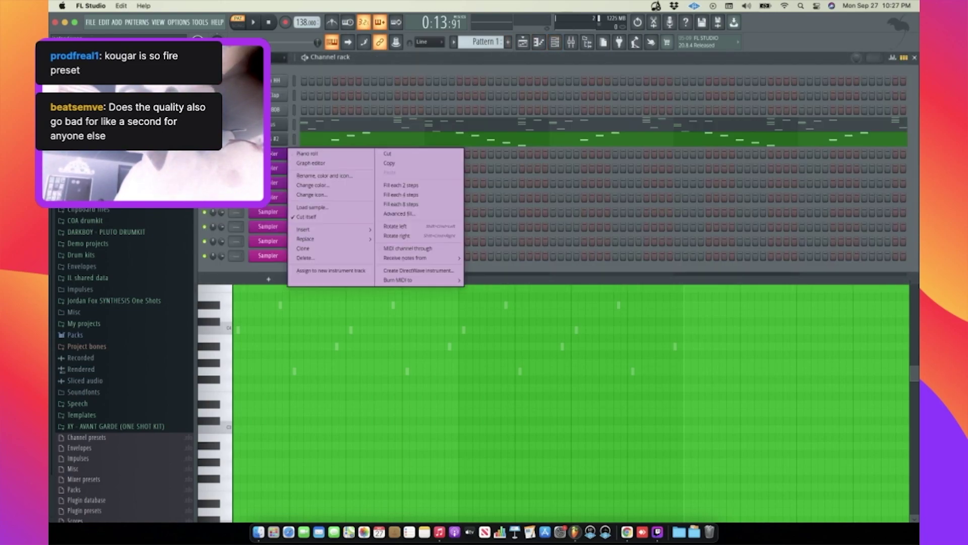
pyautogui.moveTo(362, 239)
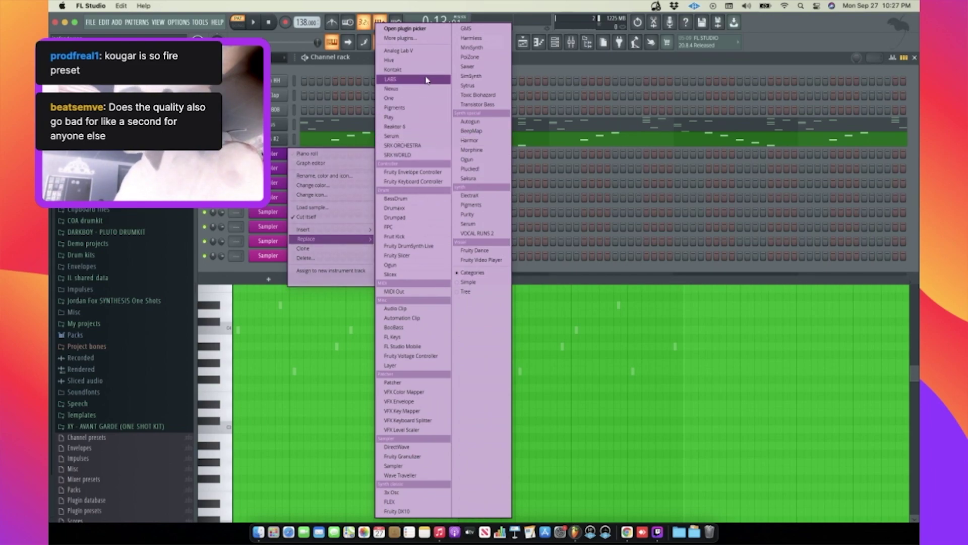
pyautogui.click(405, 93)
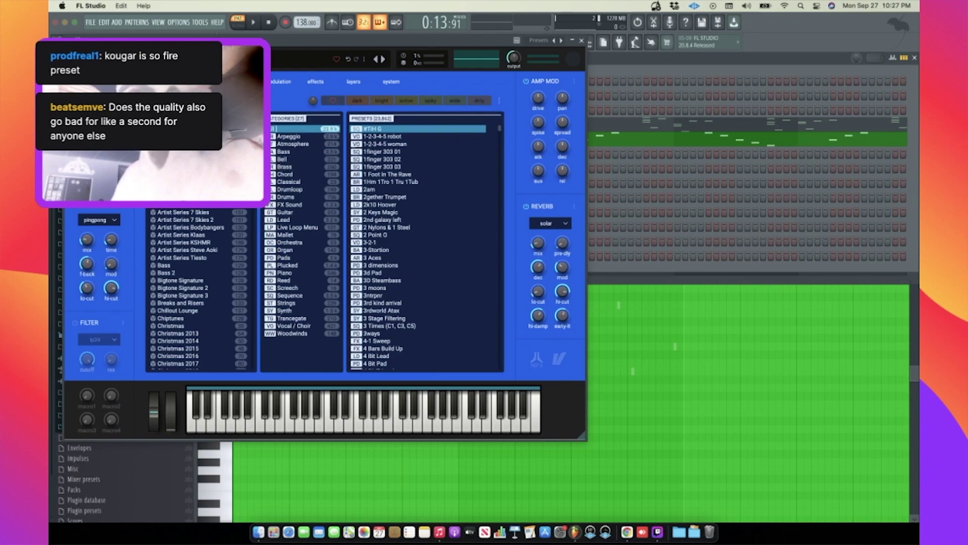
pyautogui.write('non')
pyautogui.press('BackSpace')
pyautogui.write('n')
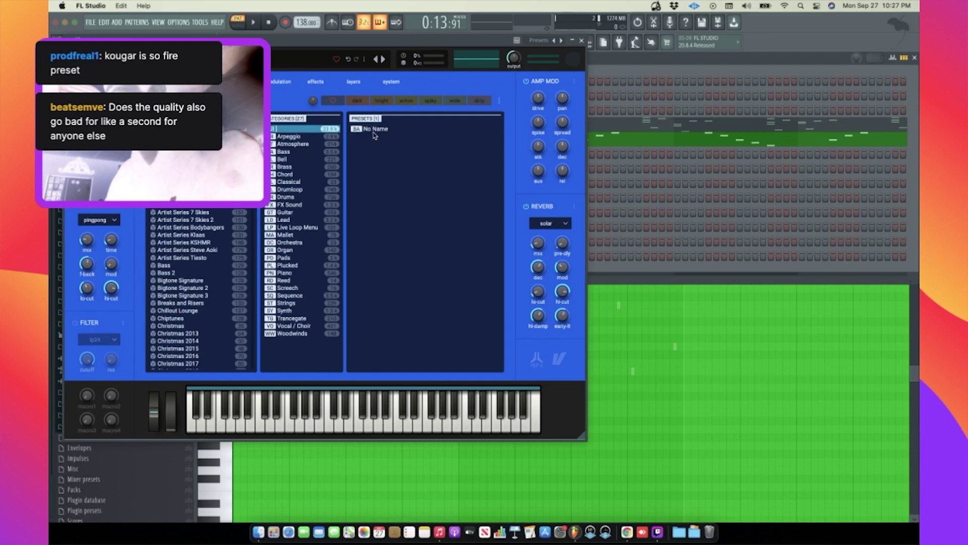
# - Add a rising D#5, F5, G5 figure around the late bar 2 chord for the third Nexus, spaced two steps apart, and play it back
pyautogui.press('F7')
pyautogui.press('space')
pyautogui.scroll(3, 330, 188)
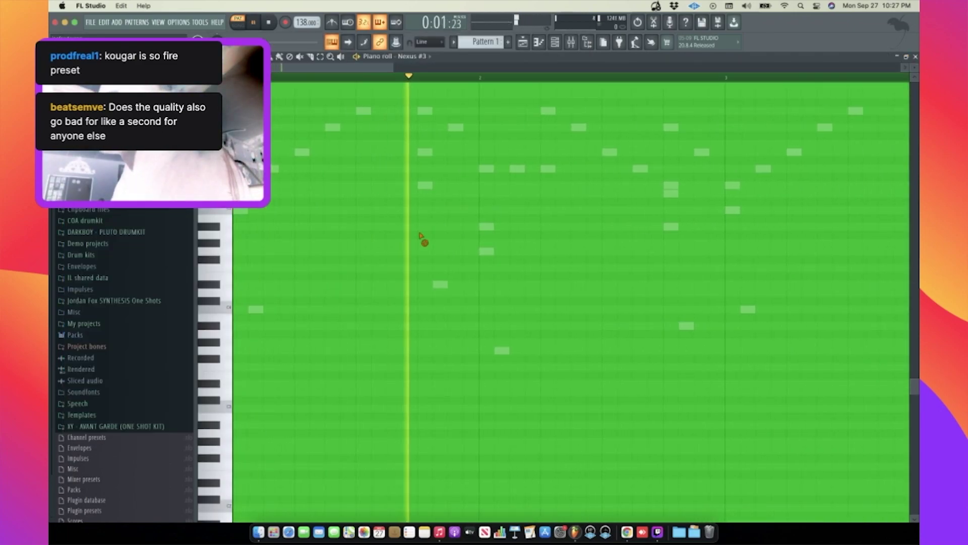
pyautogui.scroll(-2, 394, 240)
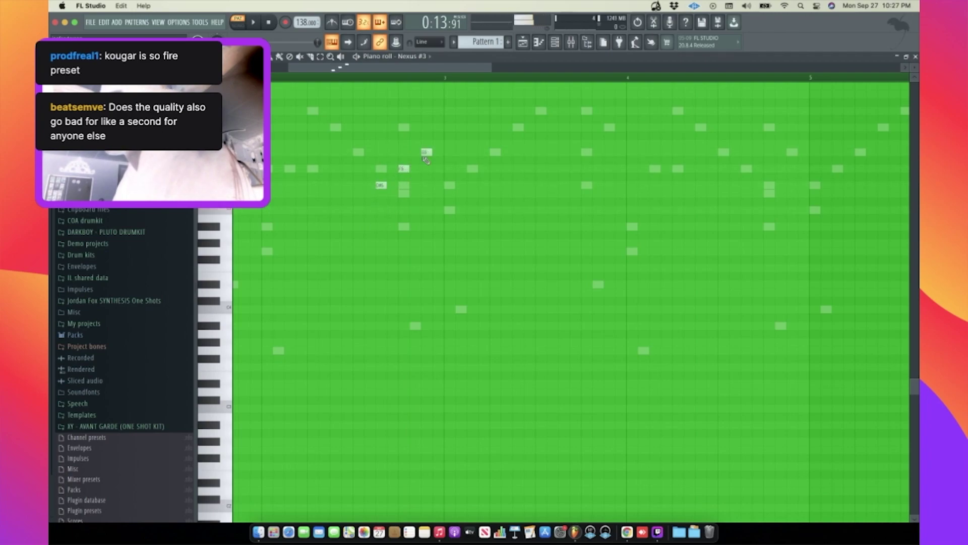
pyautogui.press('space')
pyautogui.scroll(-2, 426, 159)
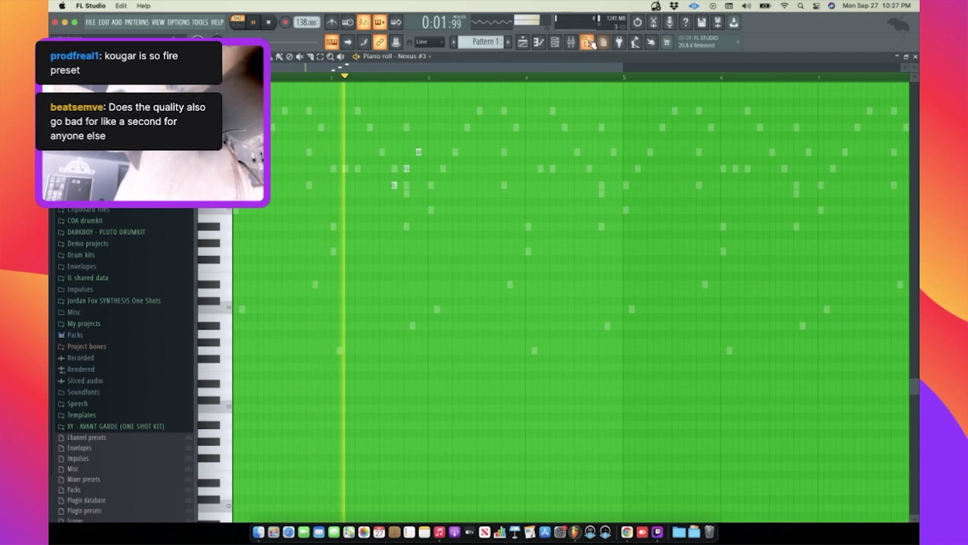
# - Lower the volume of mixer insert 3 and cut its low and high EQ bands
pyautogui.press('F9')
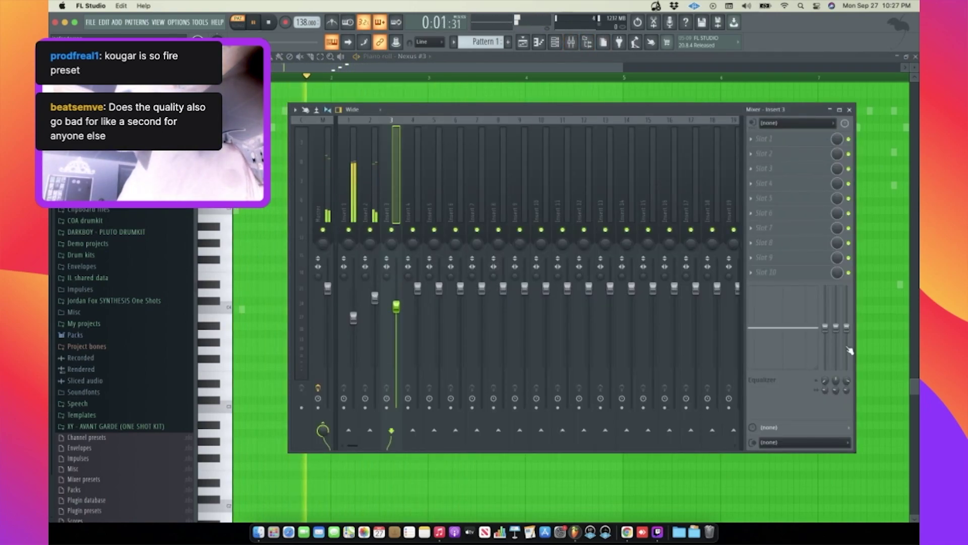
pyautogui.moveTo(826, 328); pyautogui.dragTo(826, 350)
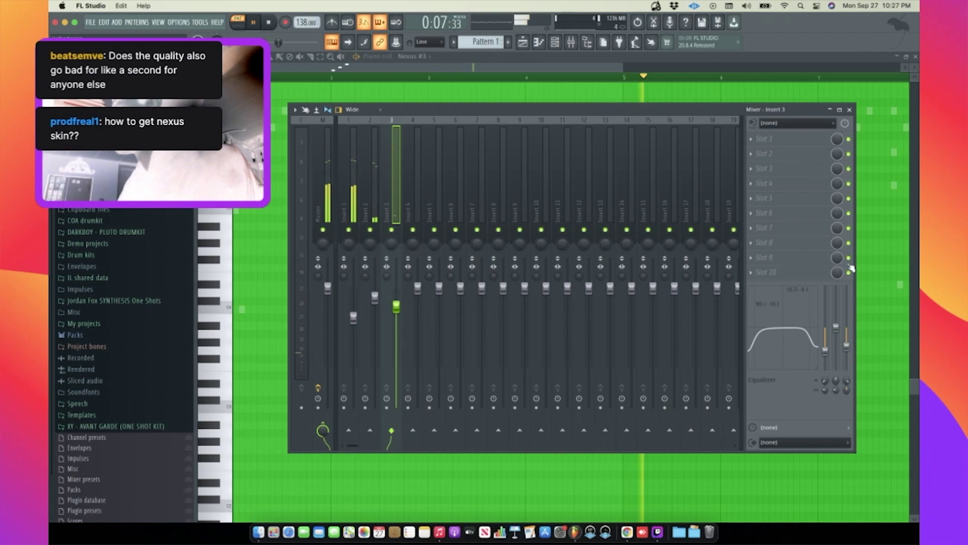
pyautogui.click(851, 110)
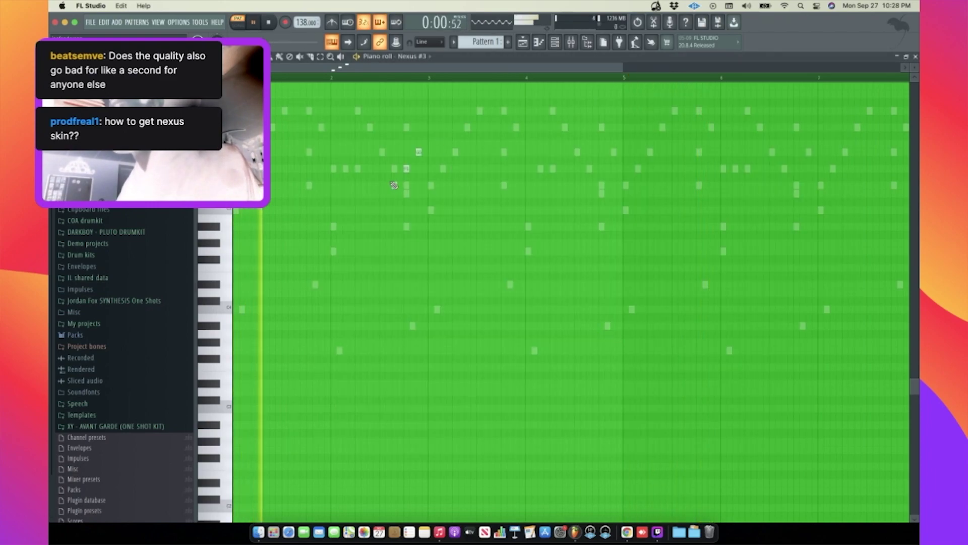
# - Copy the third Nexus's three-note figure from bar 2 to bar 4, and duplicate both across bars 6 and 8
pyautogui.scroll(3, 436, 166)
pyautogui.press('space')
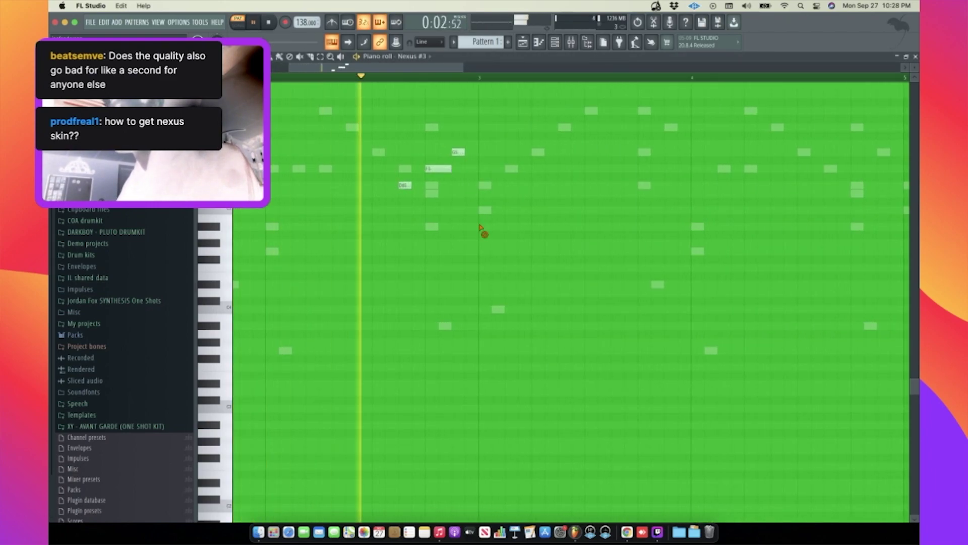
pyautogui.scroll(-4, 435, 169)
pyautogui.moveTo(427, 137); pyautogui.dragTo(371, 228)
pyautogui.moveTo(384, 187); pyautogui.dragTo(567, 186)
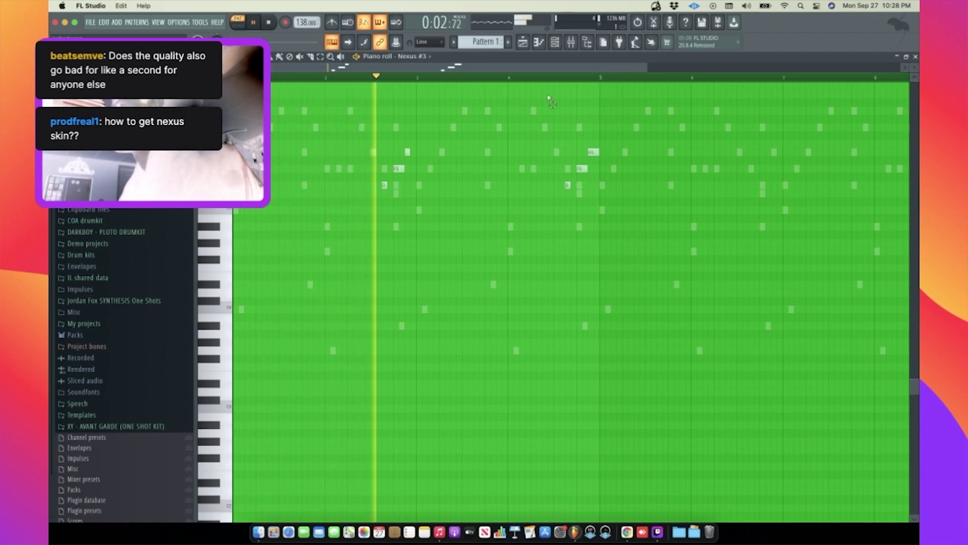
pyautogui.hotkey('ctrl', 'a')
pyautogui.hotkey('ctrl', 'b')
pyautogui.hotkey('ctrl', 'd')
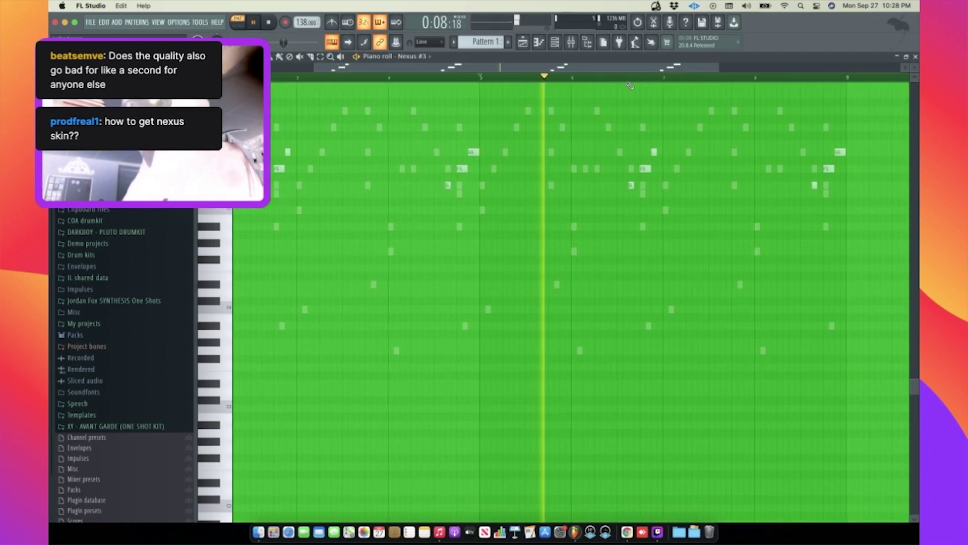
# - Try the bar 6 figure an octave lower and return it to its original octave
pyautogui.scroll(-4, 588, 210)
pyautogui.moveTo(605, 124); pyautogui.dragTo(504, 195)
pyautogui.hotkey('ctrl', 'Down')
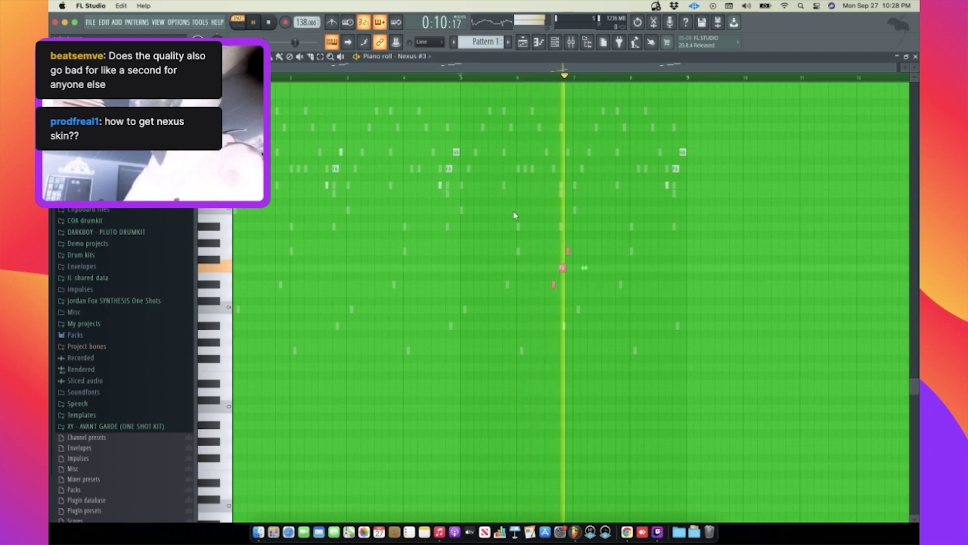
pyautogui.hotkey('ctrl', 'Up')
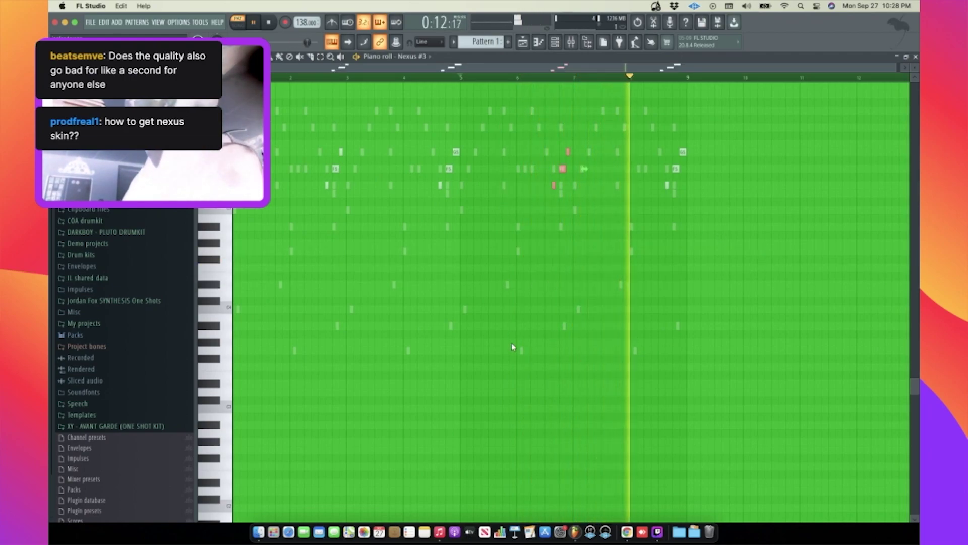
pyautogui.rightClick(651, 278)
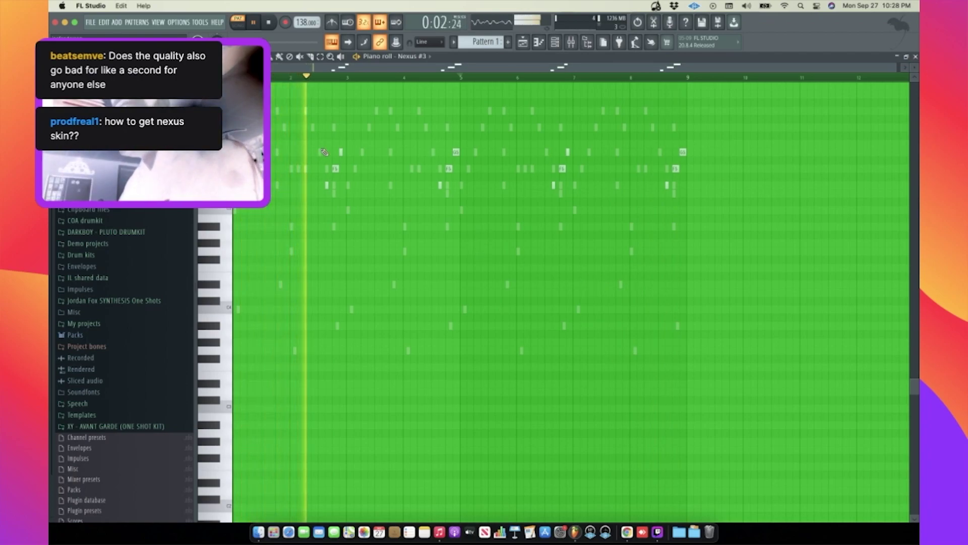
# - Lower the three-note figure in bar 4 by one octave
pyautogui.moveTo(478, 131); pyautogui.dragTo(386, 256)
pyautogui.hotkey('ctrl', 'Down')
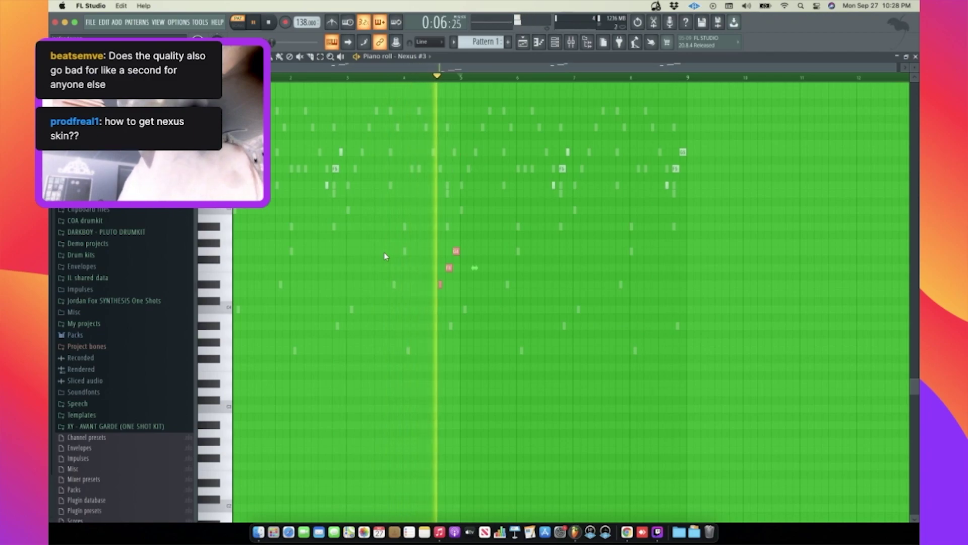
pyautogui.moveTo(703, 130); pyautogui.dragTo(661, 226)
pyautogui.keyDown('super'); pyautogui.rightClick(643, 263); pyautogui.keyUp('super')
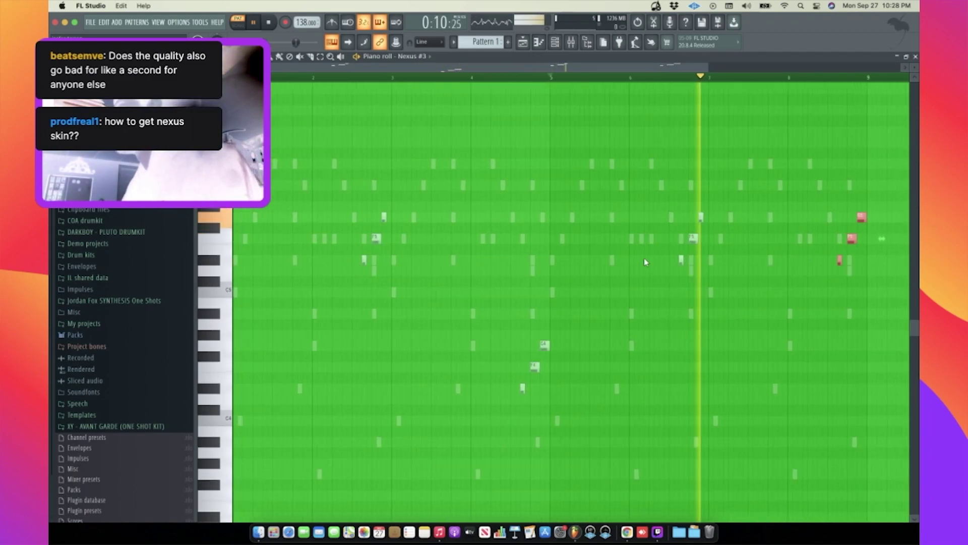
pyautogui.keyDown('super'); pyautogui.rightClick(712, 344); pyautogui.keyUp('super')
pyautogui.scroll(-3, 662, 340)
pyautogui.click(597, 337)
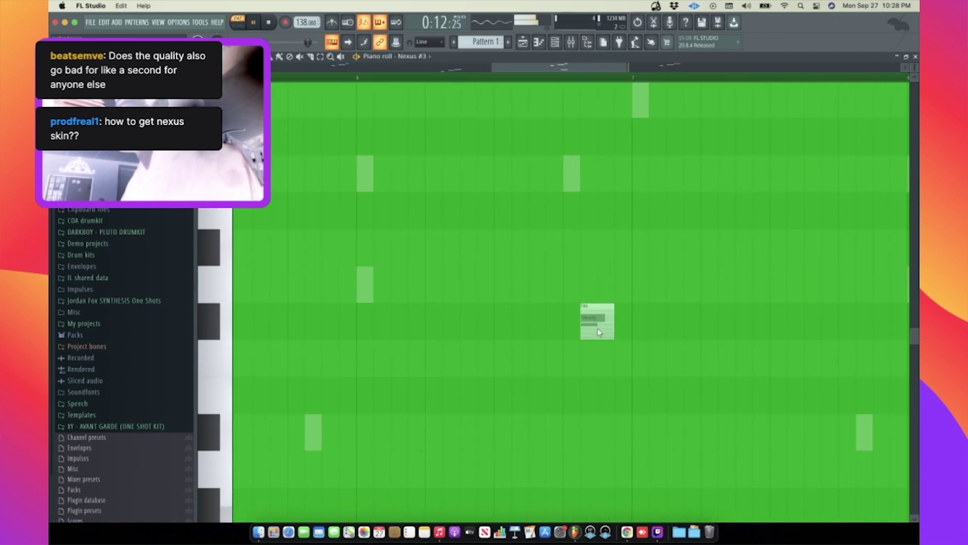
pyautogui.keyDown('super'); pyautogui.rightClick(636, 332); pyautogui.keyUp('super')
pyautogui.moveTo(716, 342); pyautogui.dragTo(676, 379)
pyautogui.press('Delete')
# - Lower the three-note figure in bar 8 by one octave
pyautogui.scroll(-1, 677, 367)
pyautogui.moveTo(830, 204); pyautogui.dragTo(805, 307)
pyautogui.press('super+Down')
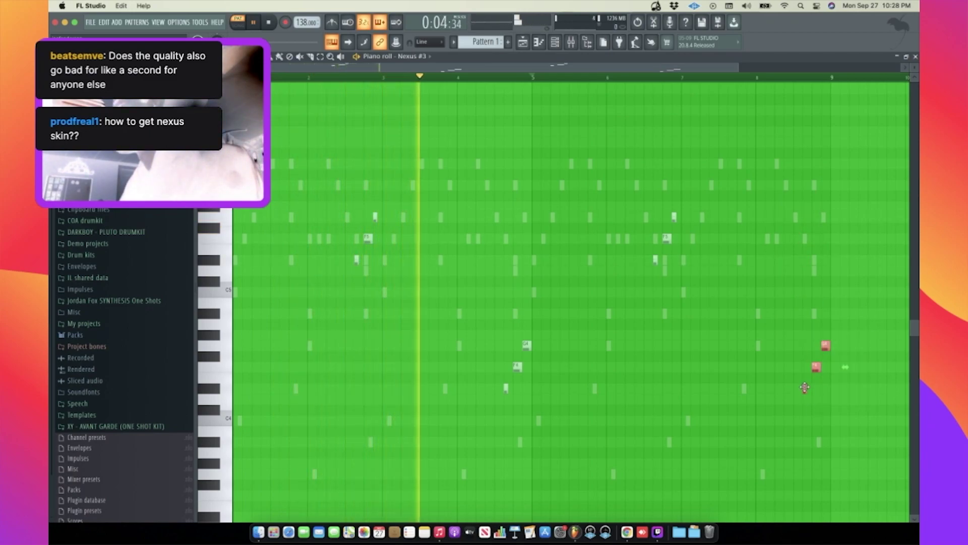
# - Layer a copy of the lowered bar 8 figure two octaves higher, aligned with the original notes
pyautogui.keyDown('shift'); pyautogui.moveTo(805, 388); pyautogui.dragTo(814, 388); pyautogui.keyUp('shift')
pyautogui.press('super+Up')
pyautogui.press('super+Up')
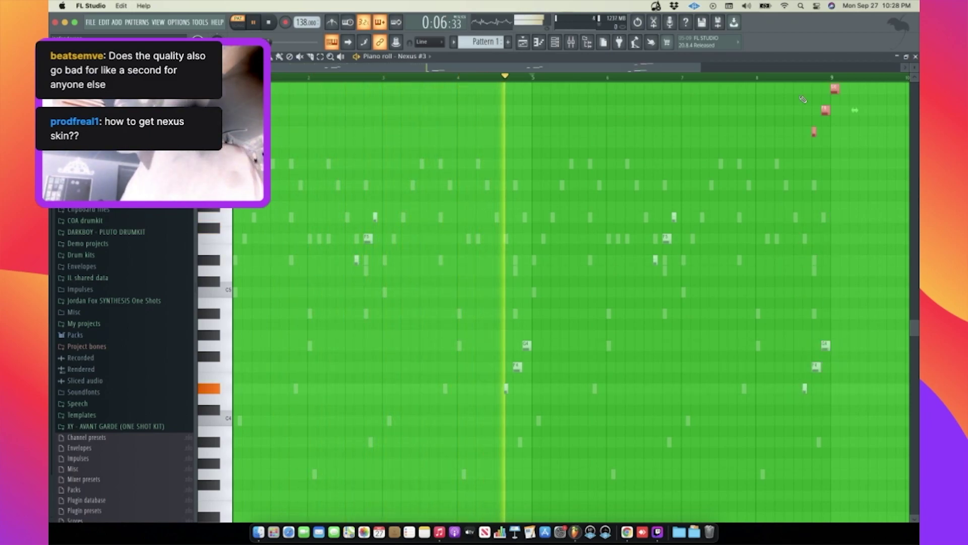
pyautogui.moveTo(815, 132); pyautogui.dragTo(807, 132)
pyautogui.keyDown('super'); pyautogui.click(845, 110); pyautogui.keyUp('super')
pyautogui.click(748, 77)
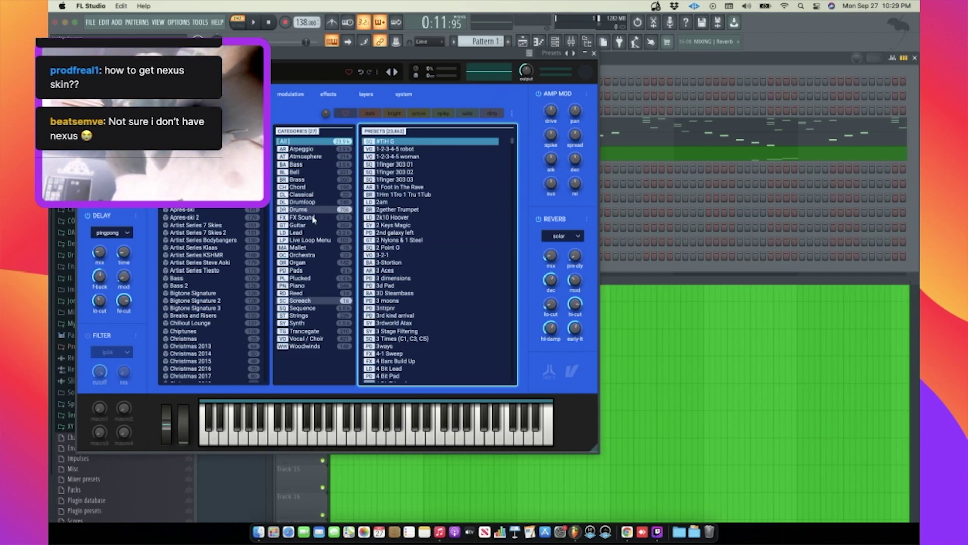
# - Audition presets in the Plucked category of the new Nexus instance and load the Milo preset
pyautogui.click(321, 277)
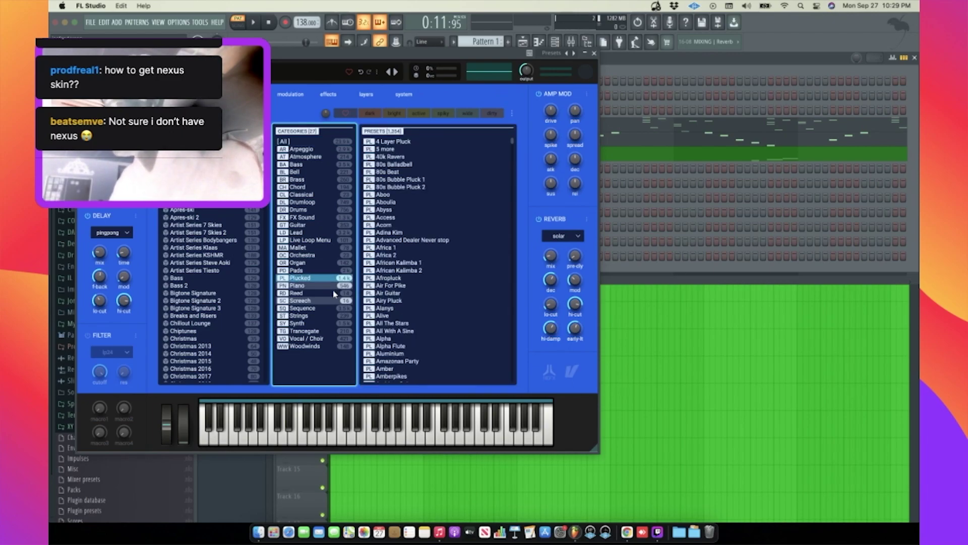
pyautogui.scroll(10, 432, 320)
pyautogui.moveTo(512, 151); pyautogui.dragTo(512, 258)
pyautogui.scroll(-8, 455, 325)
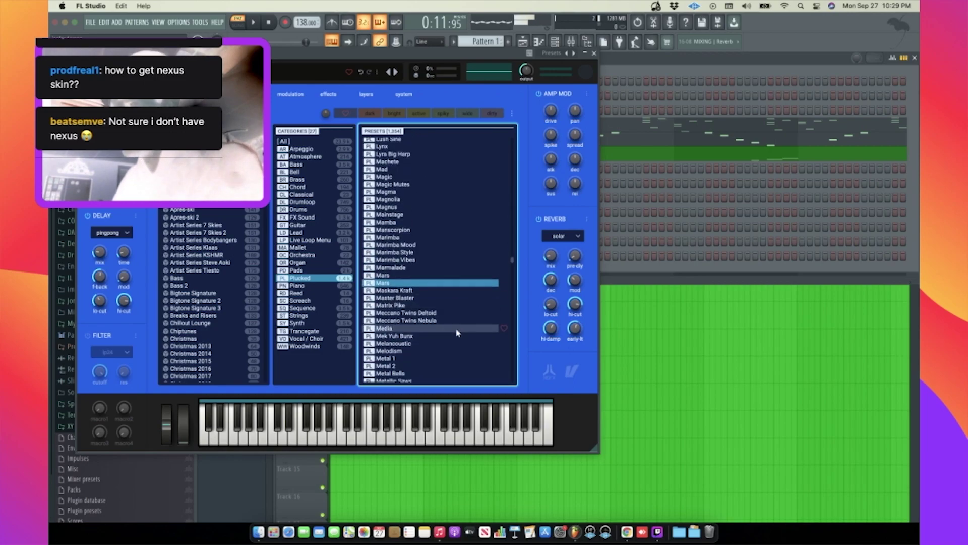
pyautogui.click(455, 329)
pyautogui.scroll(-2, 451, 323)
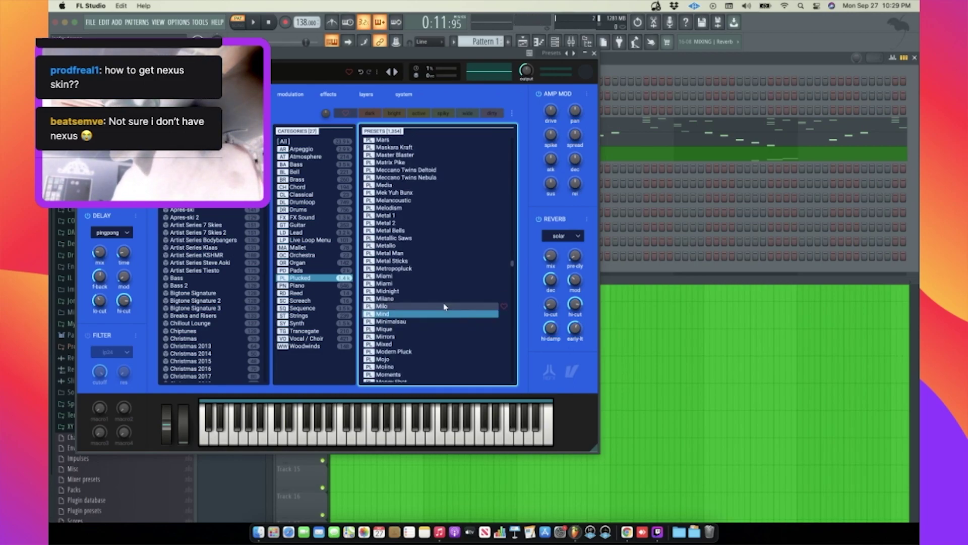
pyautogui.press('Up')
pyautogui.press('Up')
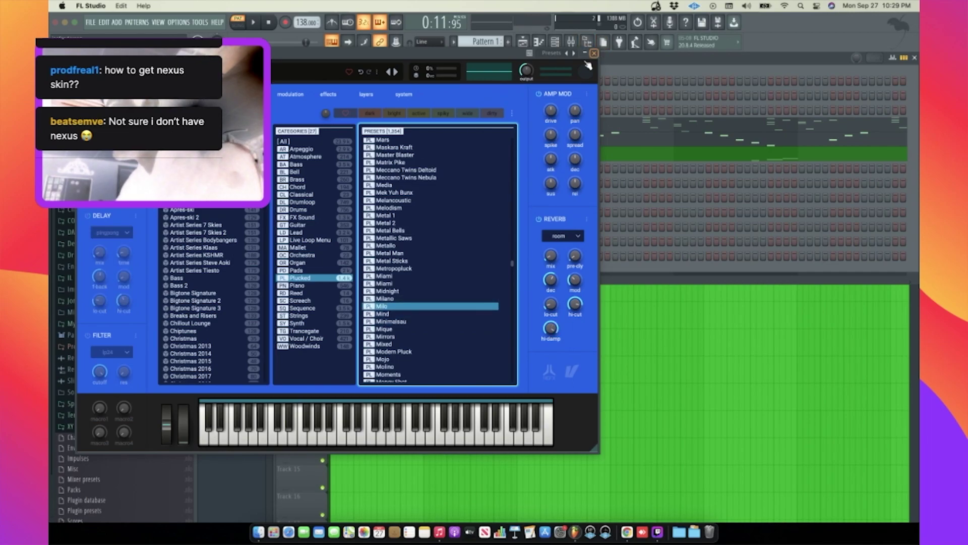
pyautogui.click(594, 53)
# - Start a rising D#5, F5, G5, A#5 run at the beginning of the fourth Nexus's part, one step per note, and play it
pyautogui.rightClick(279, 176)
pyautogui.click(315, 169)
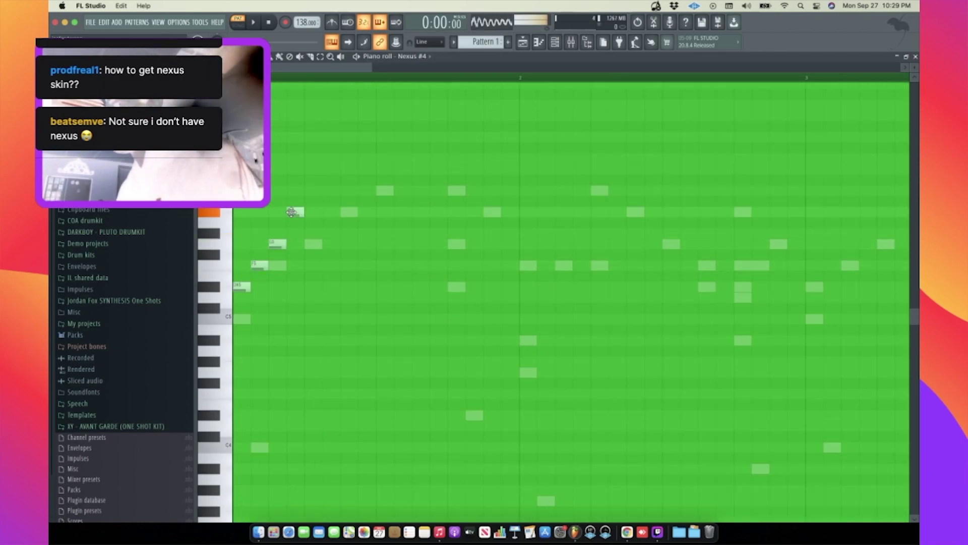
pyautogui.press('space')
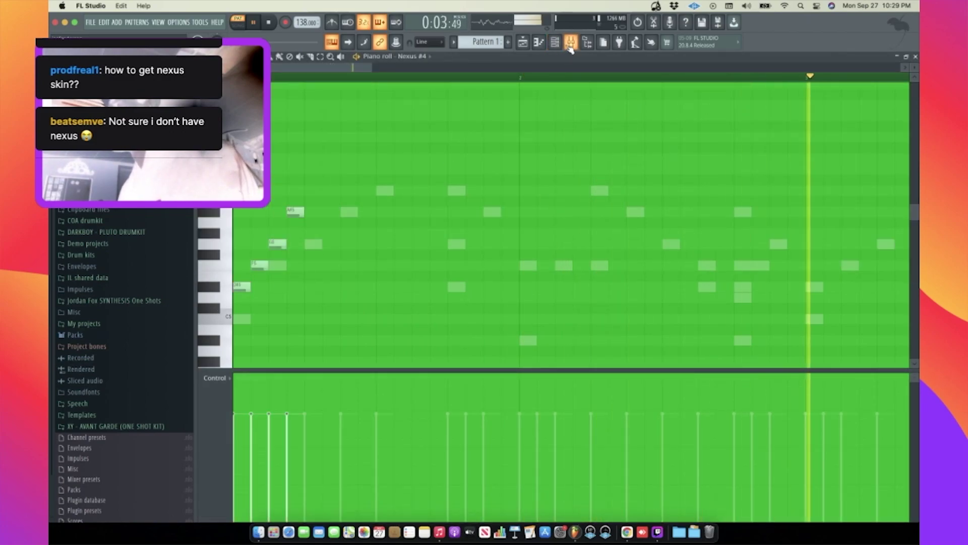
# - Lower the volume of mixer insert 4 while checking the level during playback
pyautogui.press('F9')
pyautogui.moveTo(413, 348); pyautogui.dragTo(413, 384)
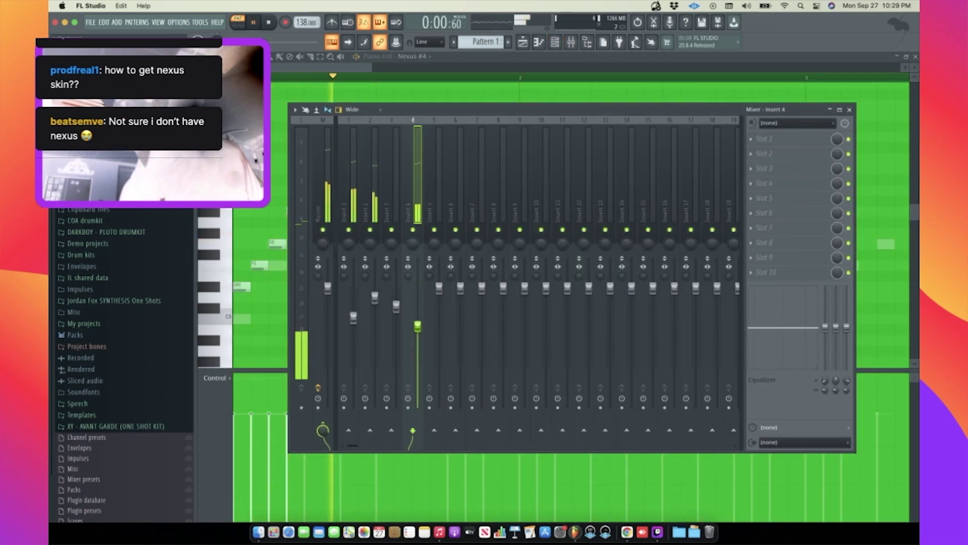
pyautogui.press('space')
pyautogui.moveTo(423, 315); pyautogui.dragTo(422, 313)
pyautogui.press('space')
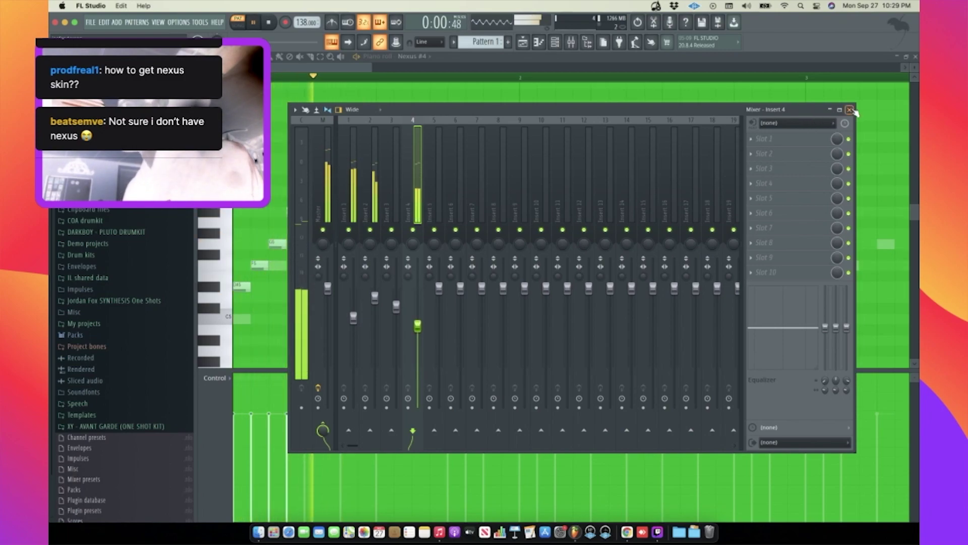
pyautogui.press('F9')
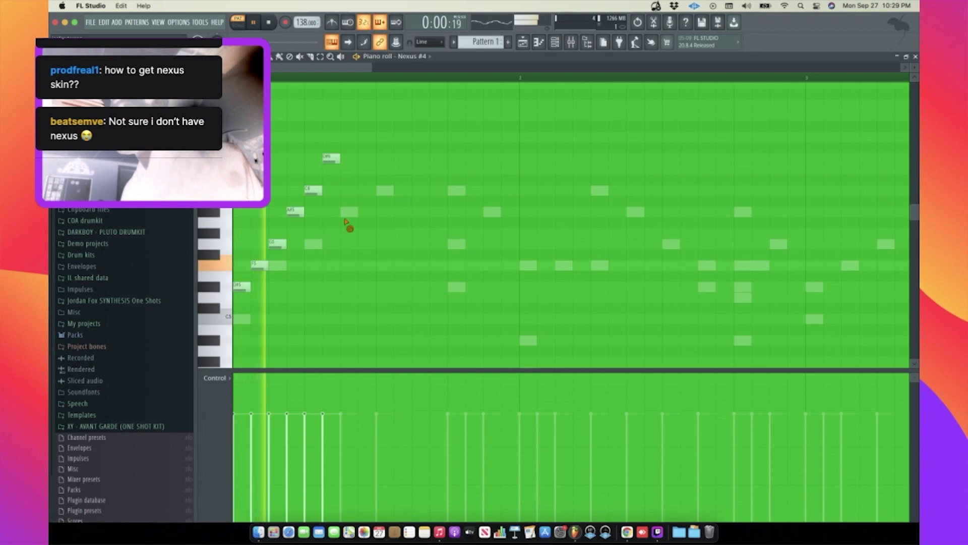
# - Extend the run up through C6, D#6 and F6 to G6, and back down through F6, D#6 and C6 to A#5
pyautogui.press('space')
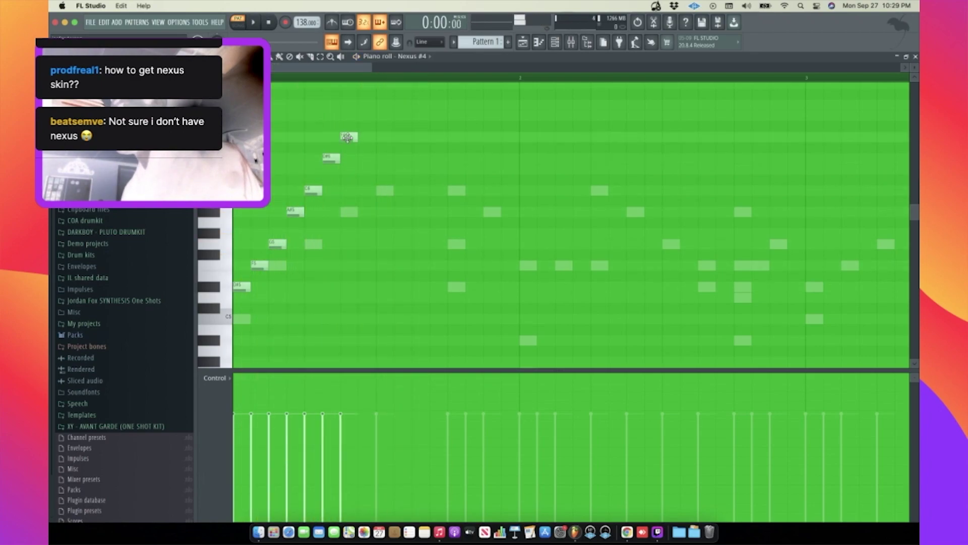
pyautogui.press('space')
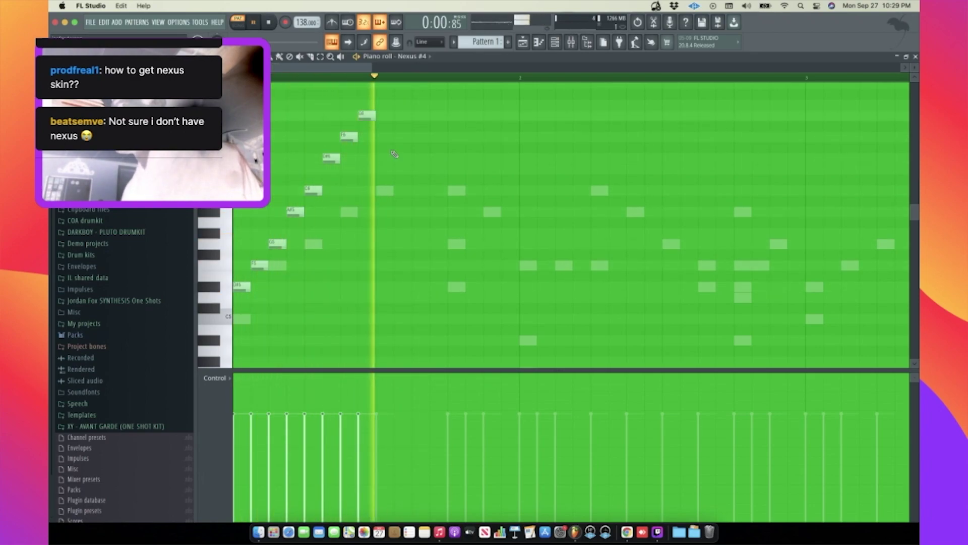
pyautogui.click(379, 135)
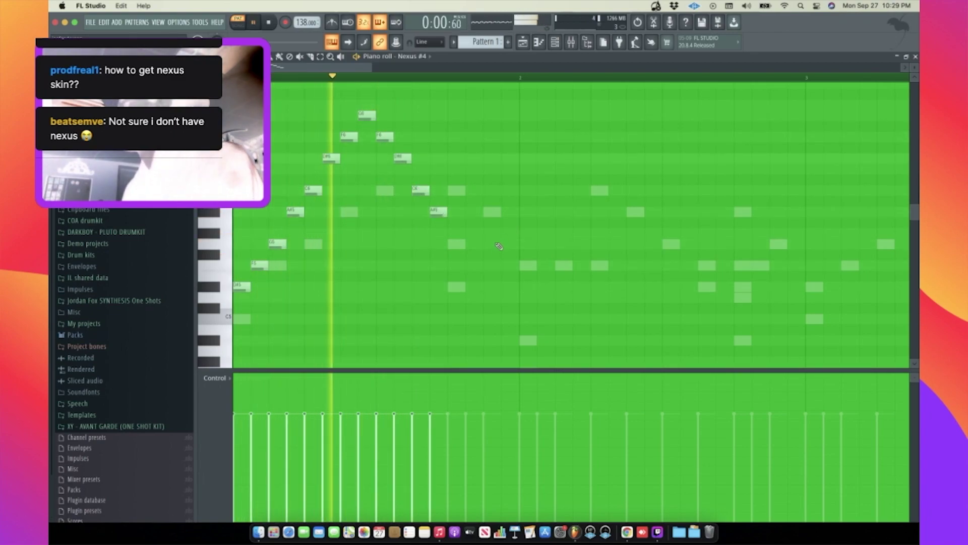
# - Copy the whole twelve-note run to start on the second beat of bar 2, and play it back
pyautogui.scroll(-5, 354, 289)
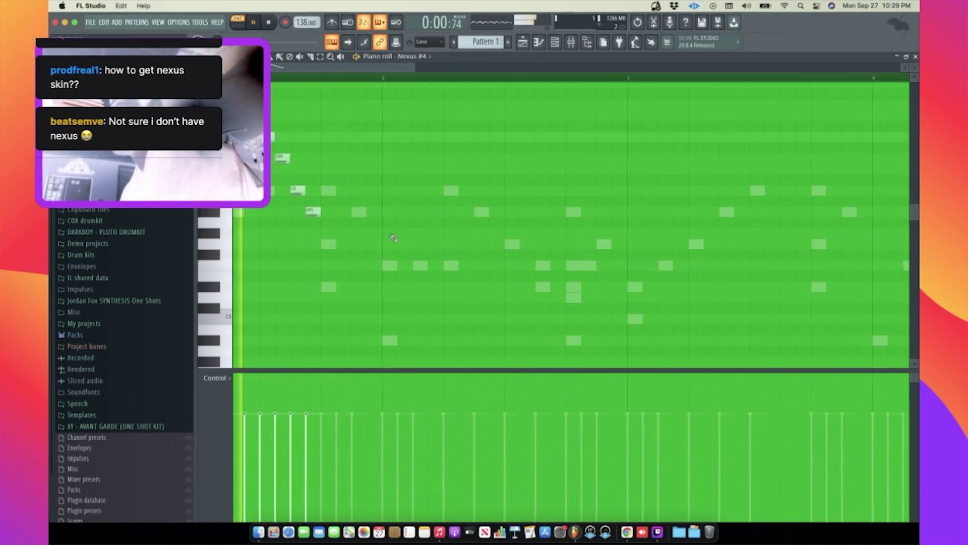
pyautogui.scroll(2, 362, 171)
pyautogui.moveTo(385, 110); pyautogui.dragTo(220, 347)
pyautogui.press('space')
pyautogui.press('space')
pyautogui.rightClick(411, 291)
pyautogui.moveTo(386, 119); pyautogui.dragTo(131, 389)
pyautogui.moveTo(236, 272); pyautogui.dragTo(421, 266)
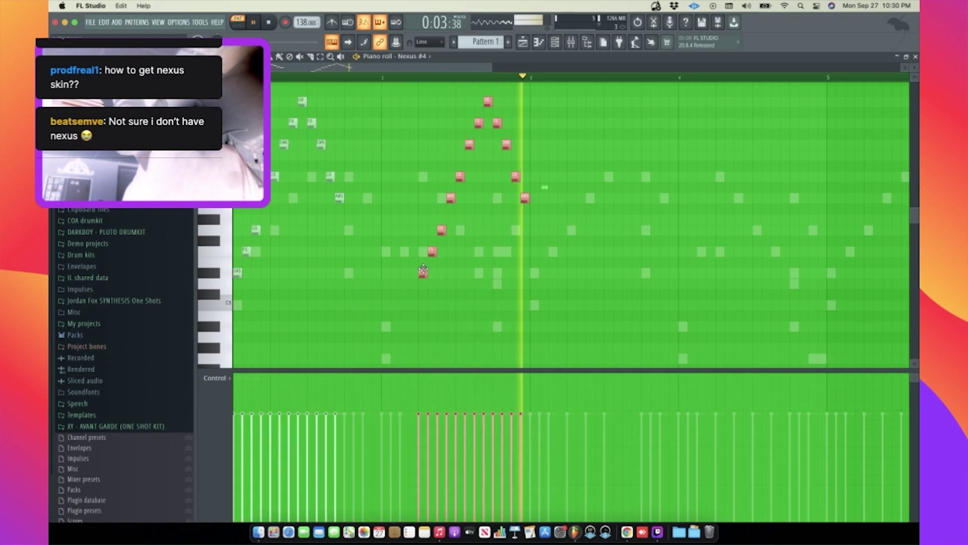
pyautogui.rightClick(437, 276)
pyautogui.press('space')
pyautogui.press('space')
# - Duplicate the fourth Nexus's two-bar run phrase three times to fill all eight bars
pyautogui.scroll(-2, 479, 96)
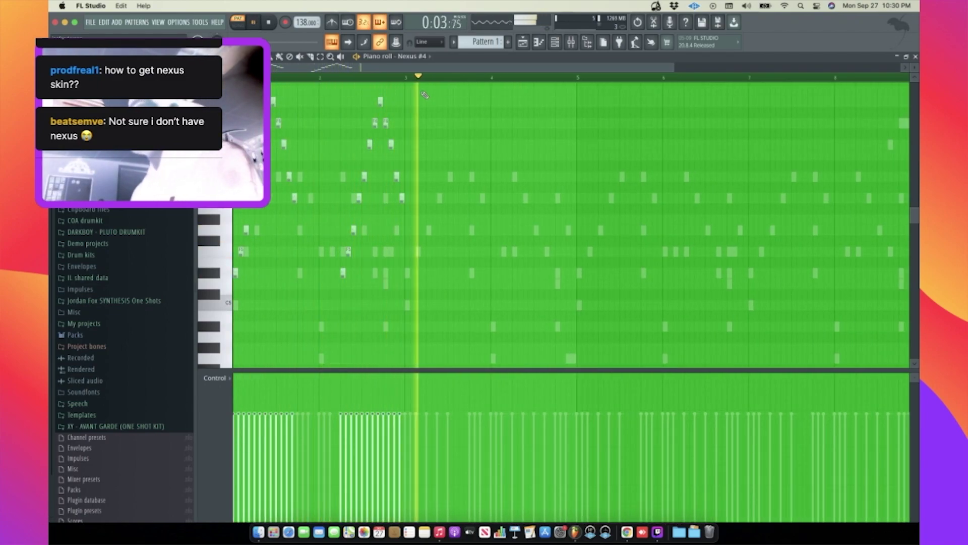
pyautogui.hotkey('ctrl', 'a')
pyautogui.hotkey('ctrl', 'b')
pyautogui.hotkey('ctrl', 'b')
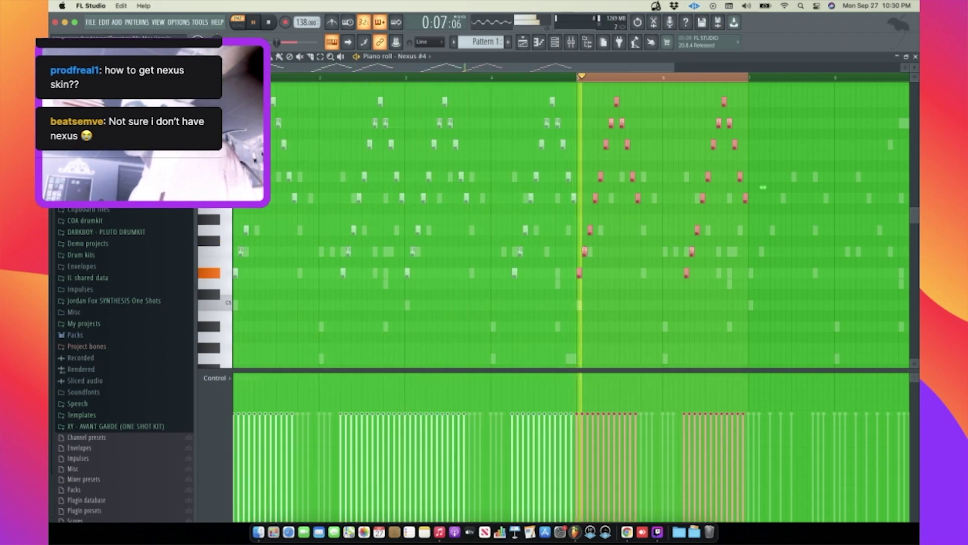
pyautogui.hotkey('ctrl', 'b')
pyautogui.hotkey('ctrl', 'd')
pyautogui.keyDown('ctrl'); pyautogui.scroll(-2, 749, 143); pyautogui.keyUp('ctrl')
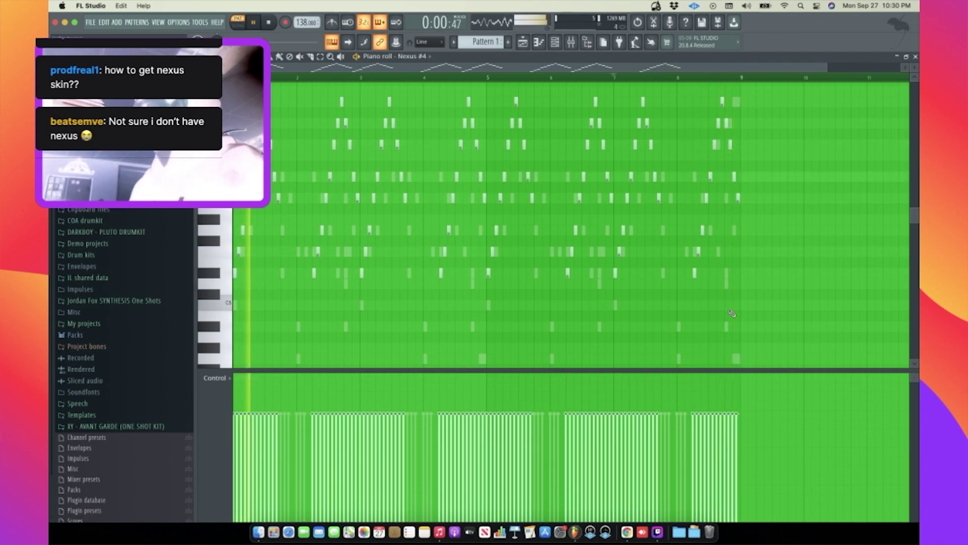
# - Randomize the velocities of all the fourth Nexus's notes with the piano roll randomizer
pyautogui.scroll(2, 755, 271)
pyautogui.hotkey('ctrl', 'a')
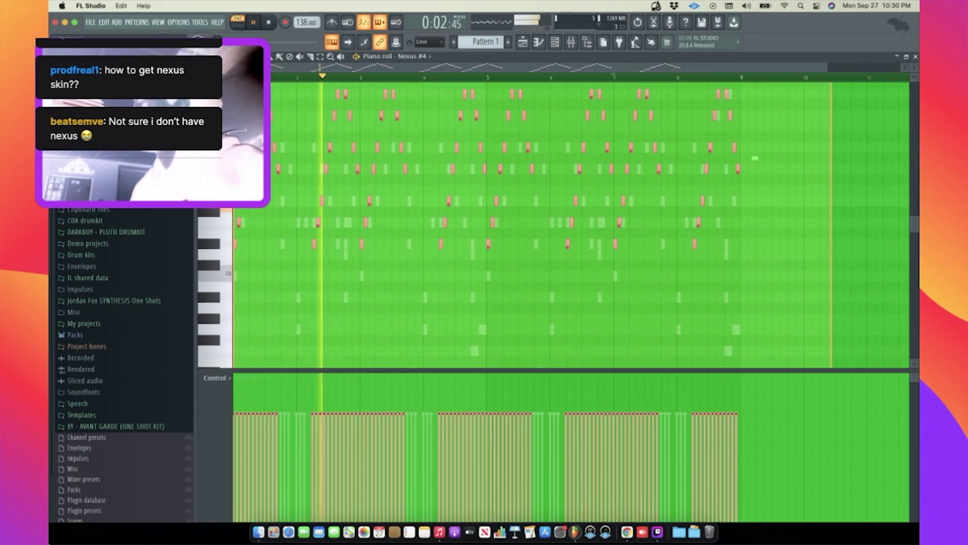
pyautogui.scroll(-3, 570, 224)
pyautogui.hotkey('alt', 'r')
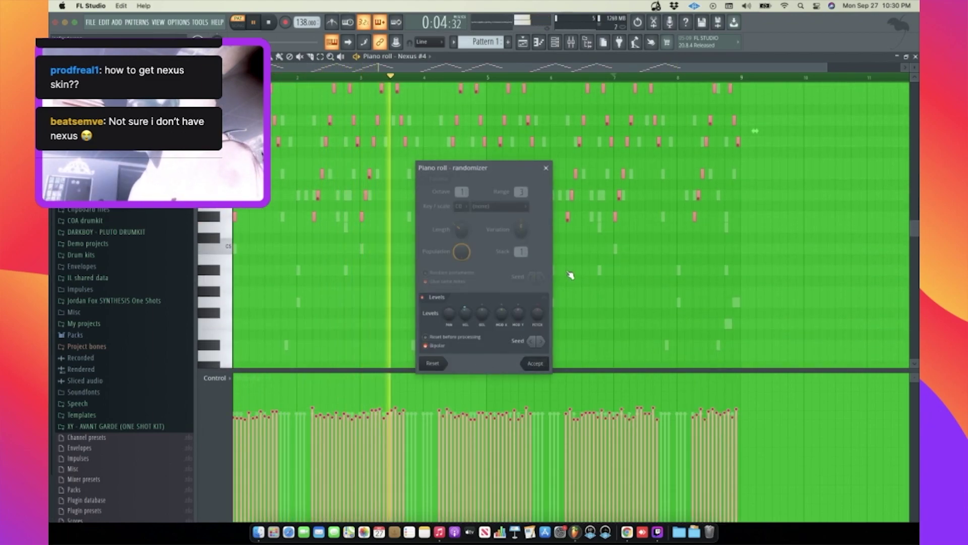
pyautogui.click(532, 363)
# - Cut the low EQ band of mixer insert 4, and slightly lower the volumes of inserts 4 and 3
pyautogui.press('F9')
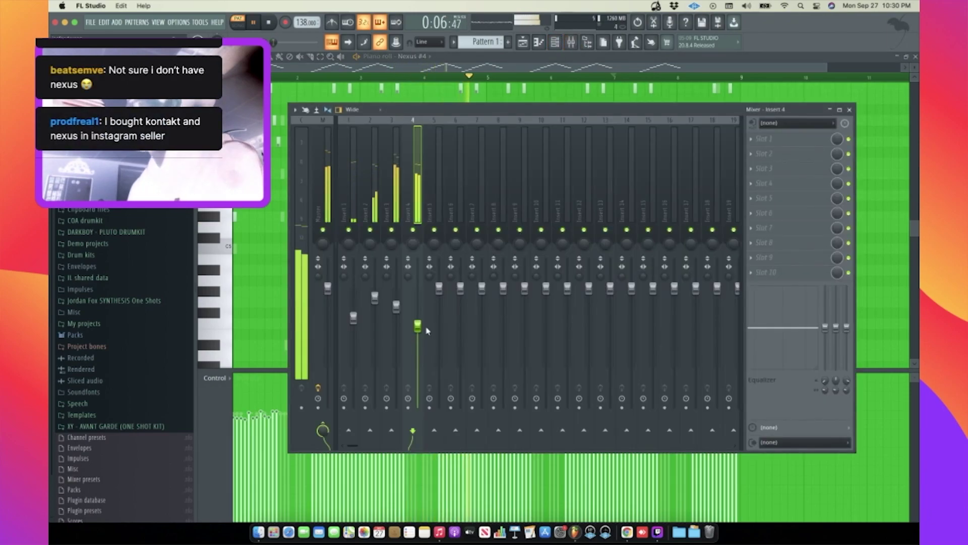
pyautogui.moveTo(826, 329); pyautogui.dragTo(822, 409)
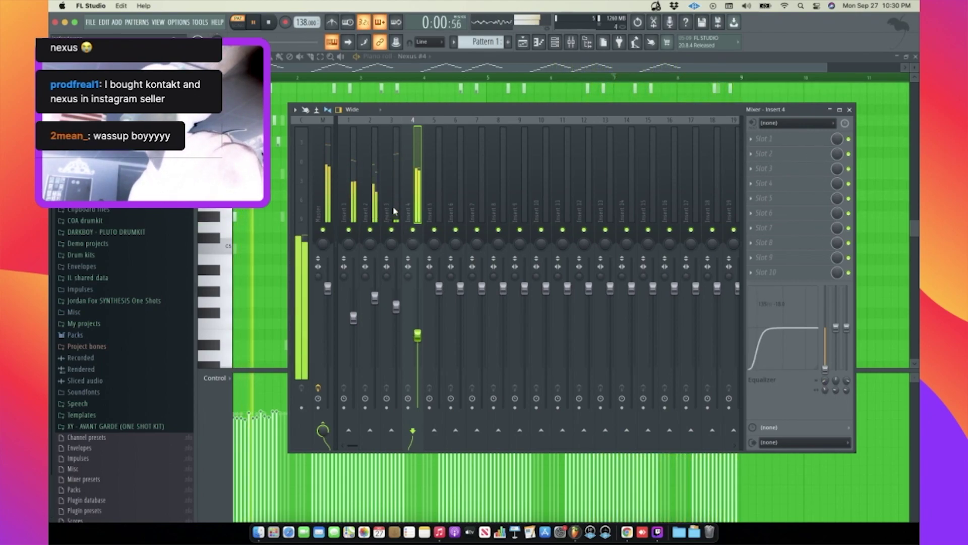
pyautogui.click(396, 306)
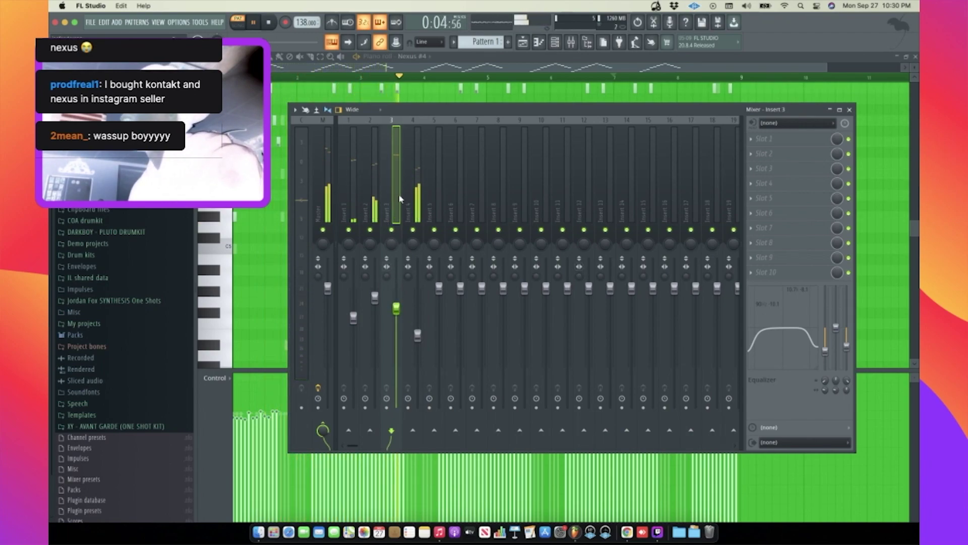
# - Load the HalfTime effect into the first slot of mixer insert 4, then close the effect and the mixer
pyautogui.click(417, 201)
pyautogui.click(763, 139)
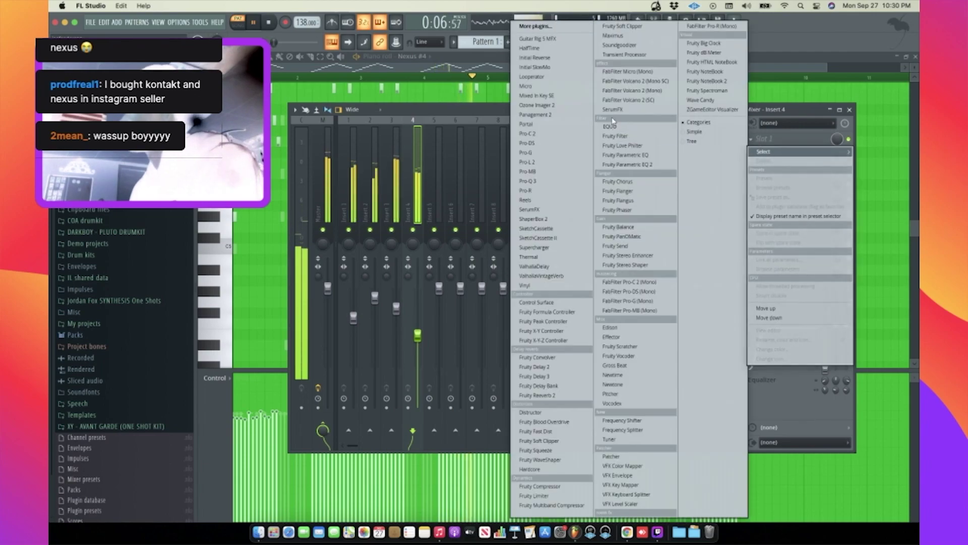
pyautogui.click(549, 51)
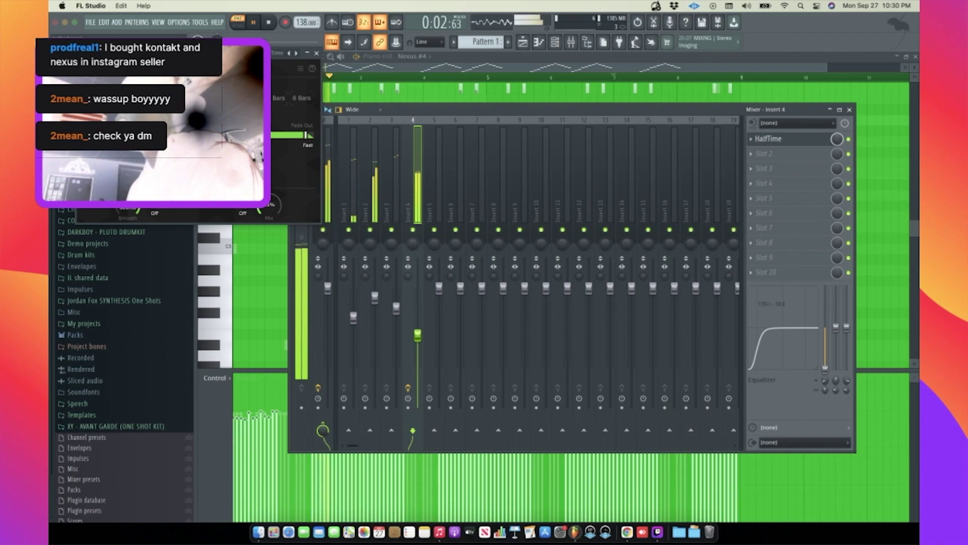
pyautogui.click(316, 53)
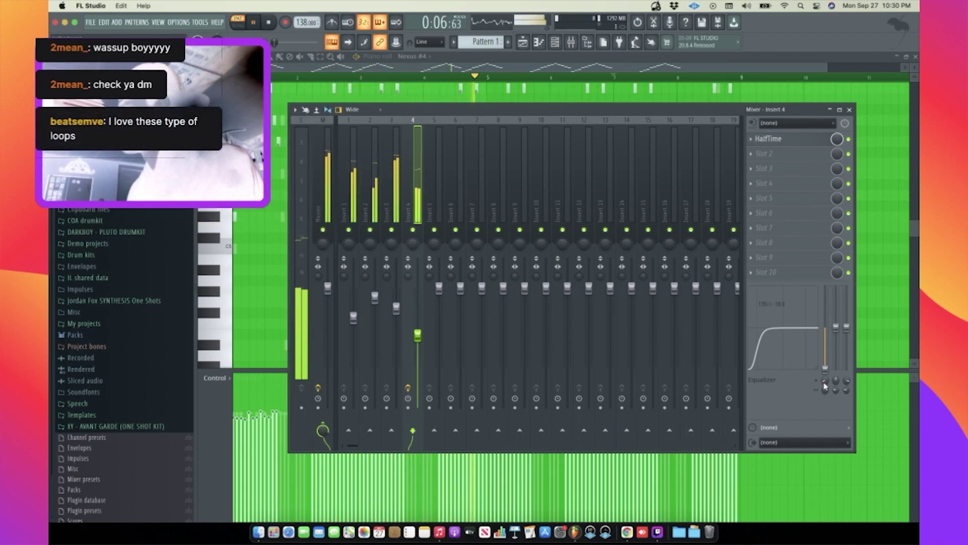
pyautogui.click(850, 110)
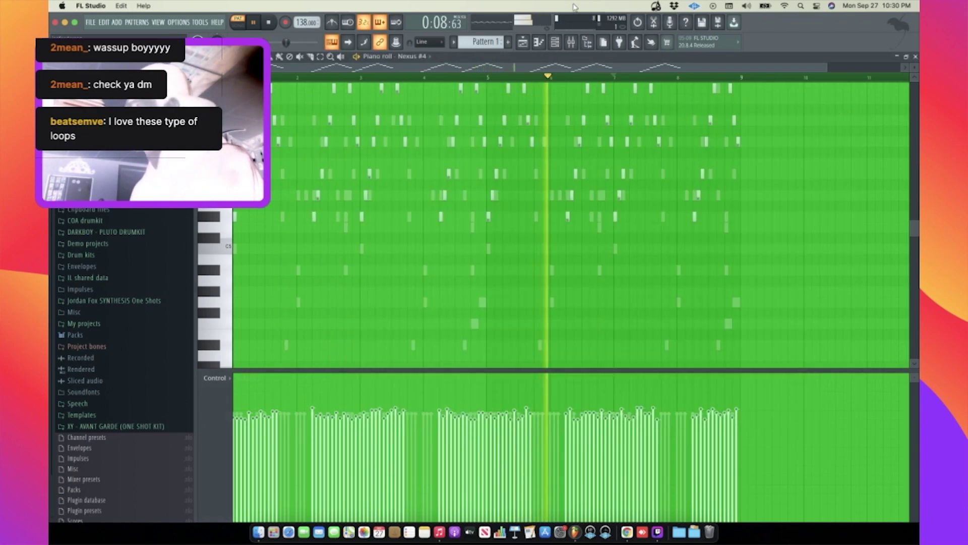
# - Replace the sampler channel below Nexus #4 with Serum and load the Lead - Starboy preset from the Madd Maks + Aunix Stargazer bank
pyautogui.press('F6')
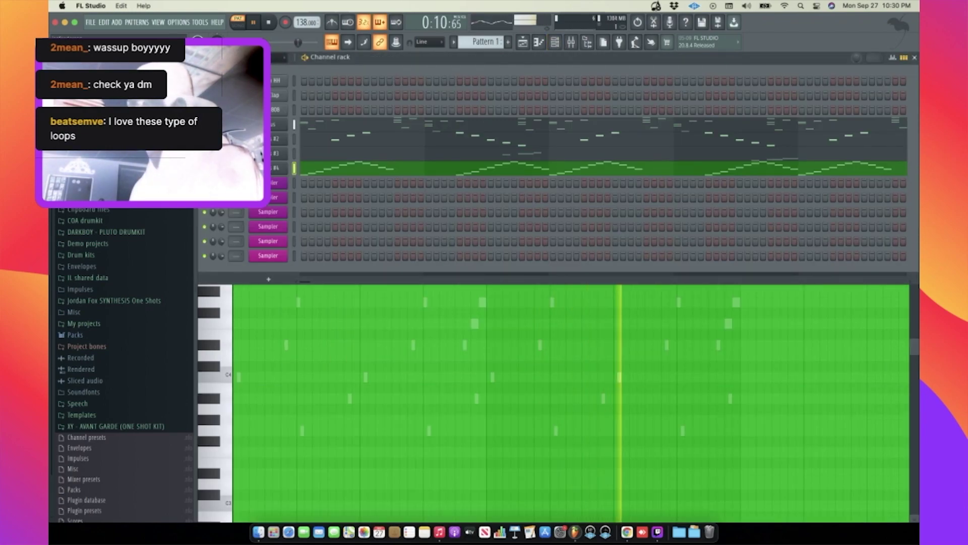
pyautogui.rightClick(271, 182)
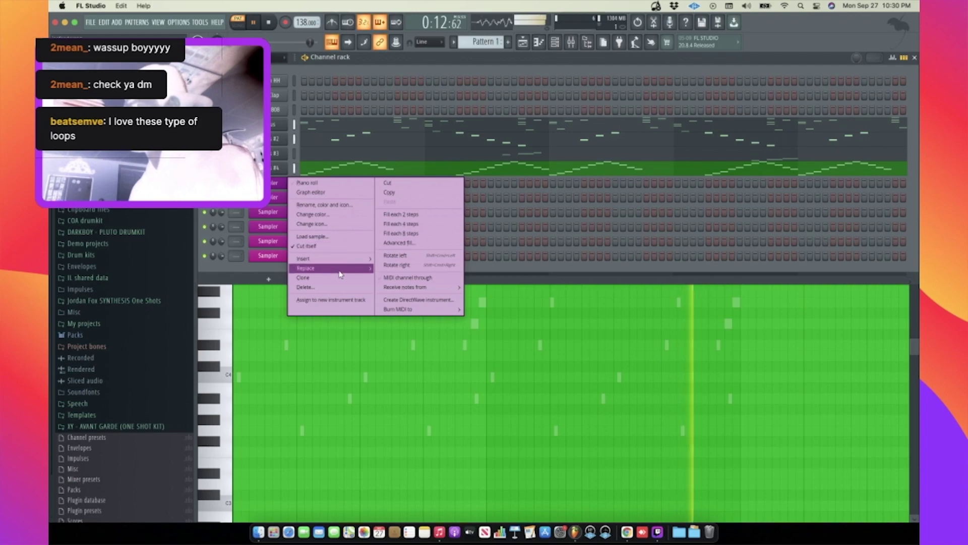
pyautogui.moveTo(332, 267)
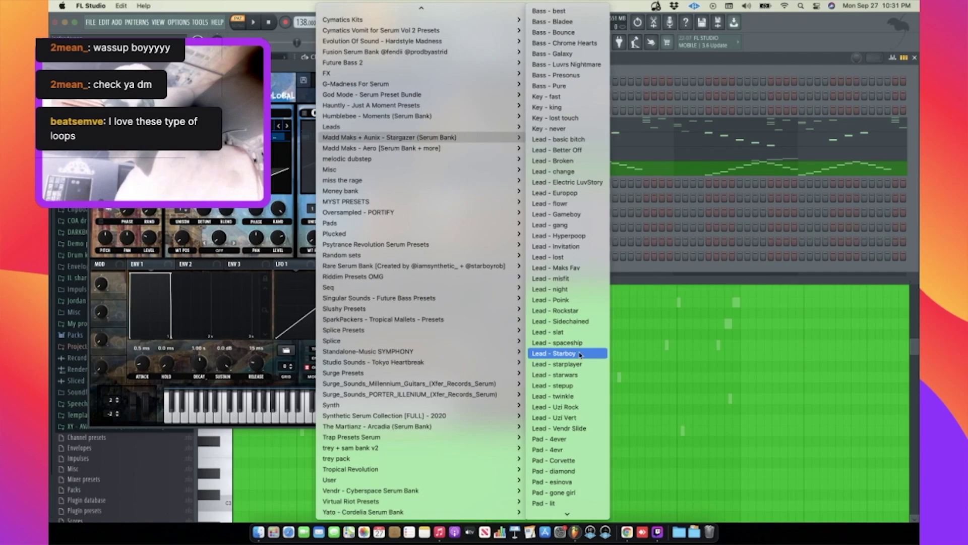
pyautogui.click(565, 353)
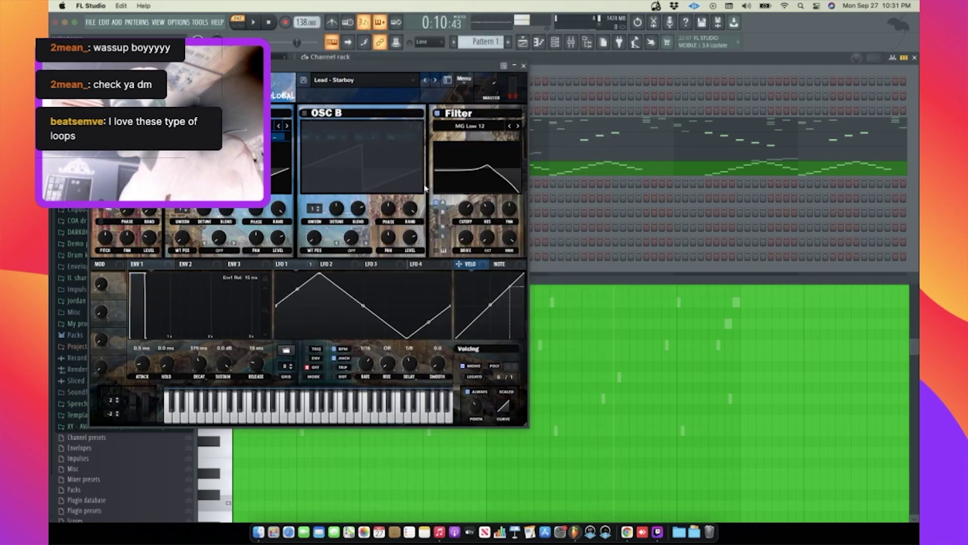
# - Audition the neighbouring Stargazer lead presets back to around Lead - night, and close Serum with the chosen sound
pyautogui.click(426, 80)
pyautogui.click(426, 79)
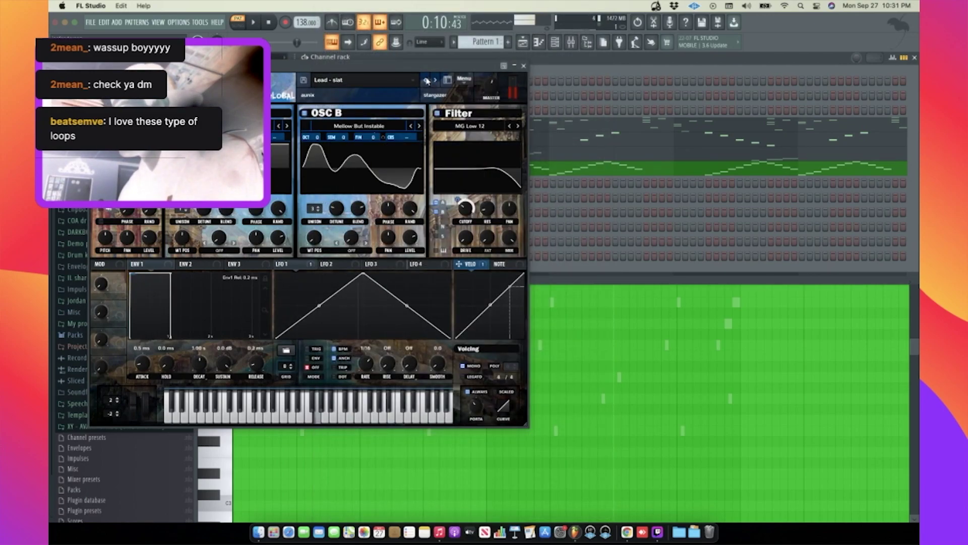
pyautogui.click(426, 80)
pyautogui.click(436, 80)
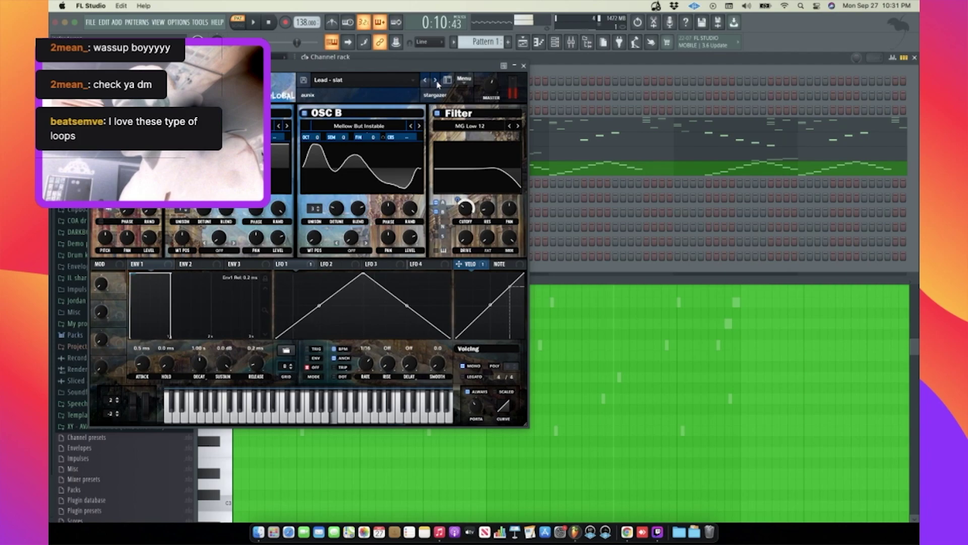
pyautogui.click(427, 83)
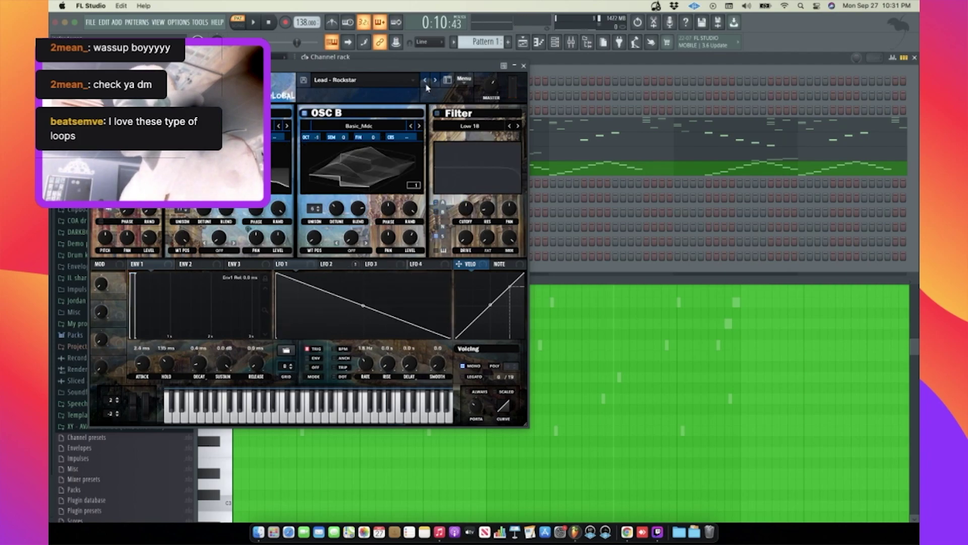
pyautogui.click(426, 84)
pyautogui.click(426, 84)
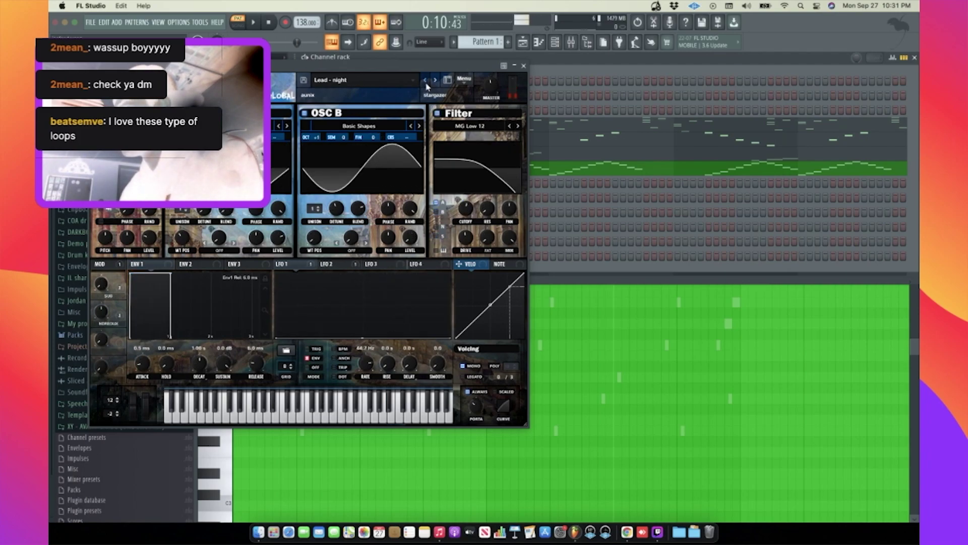
pyautogui.click(426, 83)
pyautogui.click(437, 81)
pyautogui.click(524, 66)
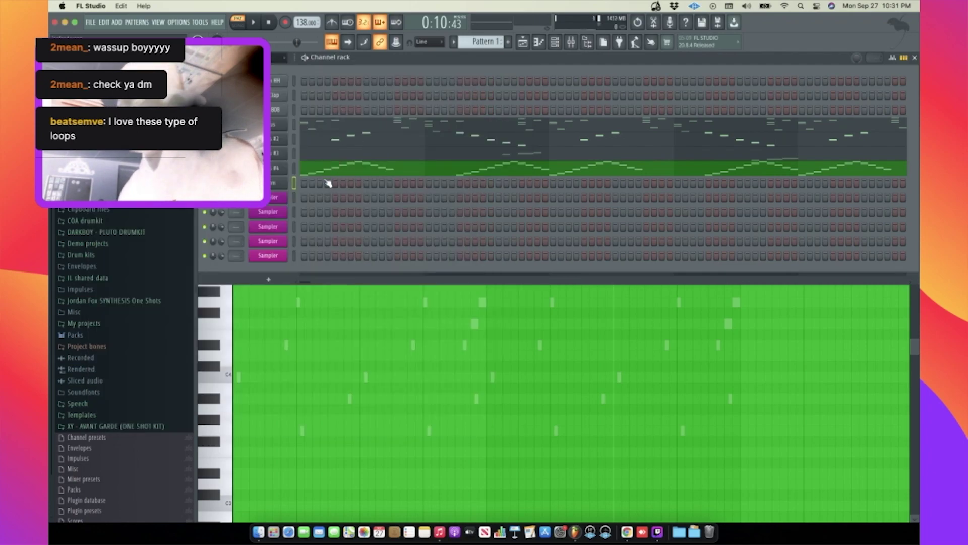
# - Open the Serum channel's piano roll and play the pattern against the existing parts
pyautogui.rightClick(290, 186)
pyautogui.click(305, 183)
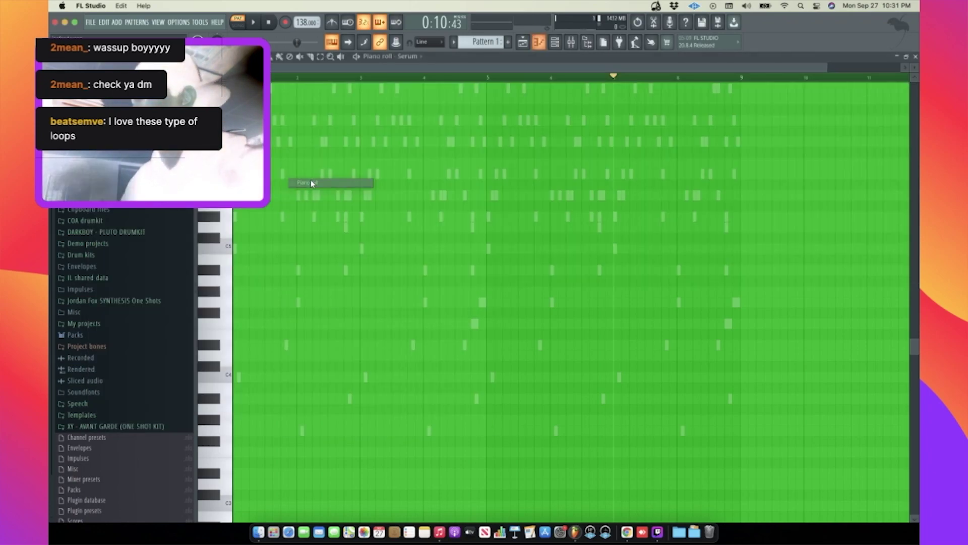
pyautogui.scroll(-3, 308, 195)
pyautogui.press('space')
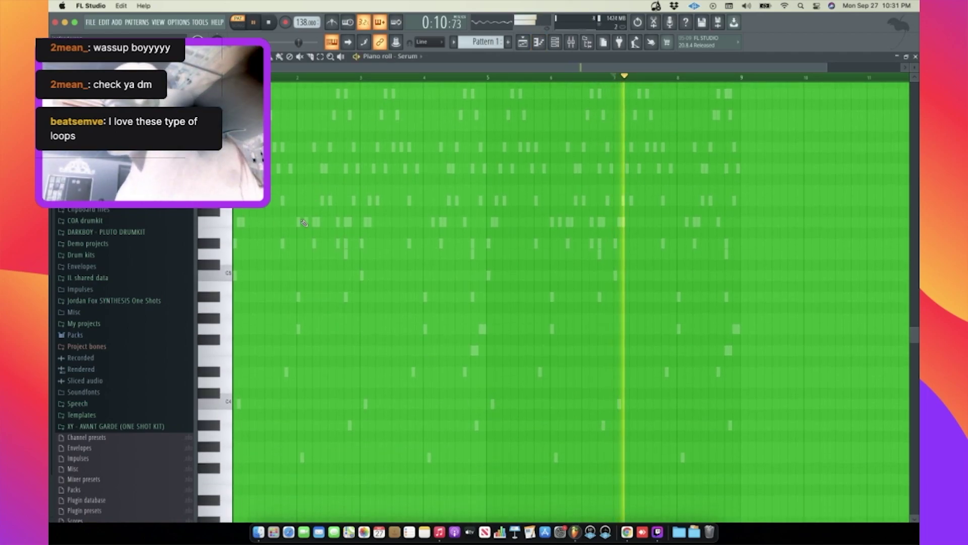
pyautogui.press('space')
pyautogui.scroll(3, 293, 226)
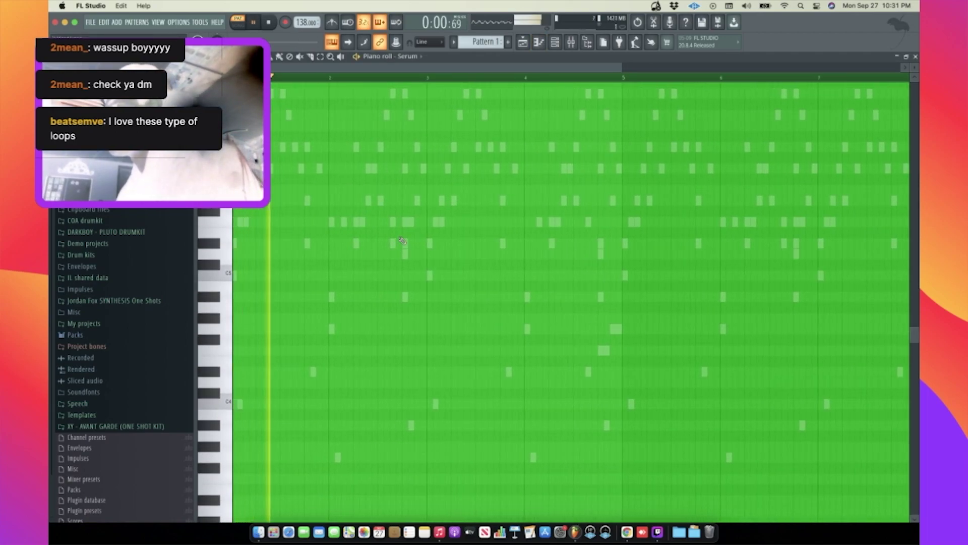
pyautogui.press('space')
pyautogui.press('space')
pyautogui.press('space')
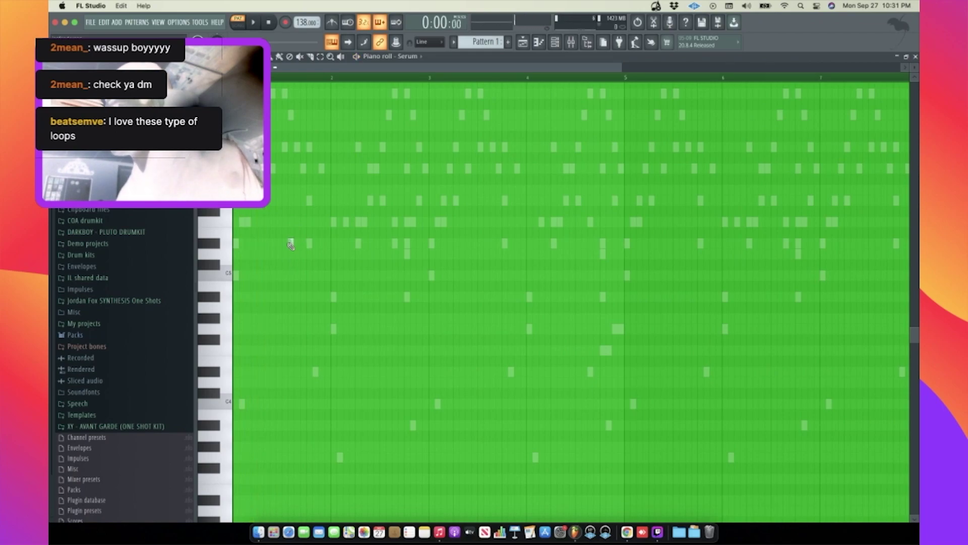
# - Draw a four-note Serum phrase in the second half of bar 1, with three D#5 notes and a final F5
pyautogui.scroll(3, 290, 246)
pyautogui.rightClick(334, 243)
pyautogui.click(324, 243)
pyautogui.click(345, 243)
pyautogui.press('space')
pyautogui.press('space')
pyautogui.click(378, 222)
pyautogui.click(369, 242)
pyautogui.moveTo(371, 242); pyautogui.dragTo(382, 241)
pyautogui.press('space')
pyautogui.press('space')
# - Raise the whole four-note Serum phrase by one octave and play it back
pyautogui.moveTo(382, 222); pyautogui.dragTo(273, 265)
pyautogui.press('space')
pyautogui.hotkey('ctrl', 'Up')
pyautogui.scroll(3, 340, 282)
pyautogui.press('space')
pyautogui.press('space')
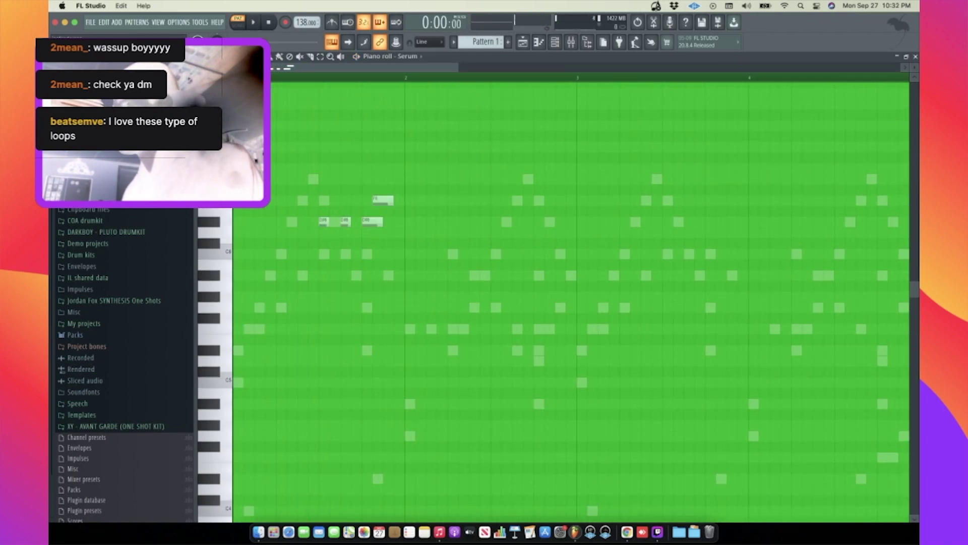
# - Extend the Serum melody to four bars, answering with G6, F6 and D#6, raising one bar 3 note to A#6 and ending on C6
pyautogui.press('space')
pyautogui.press('space')
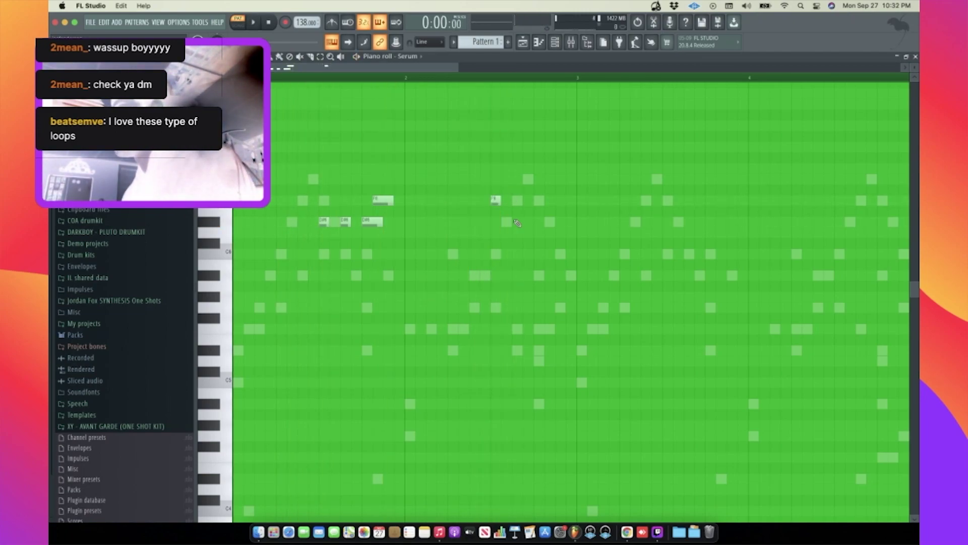
pyautogui.press('space')
pyautogui.scroll(-2, 529, 217)
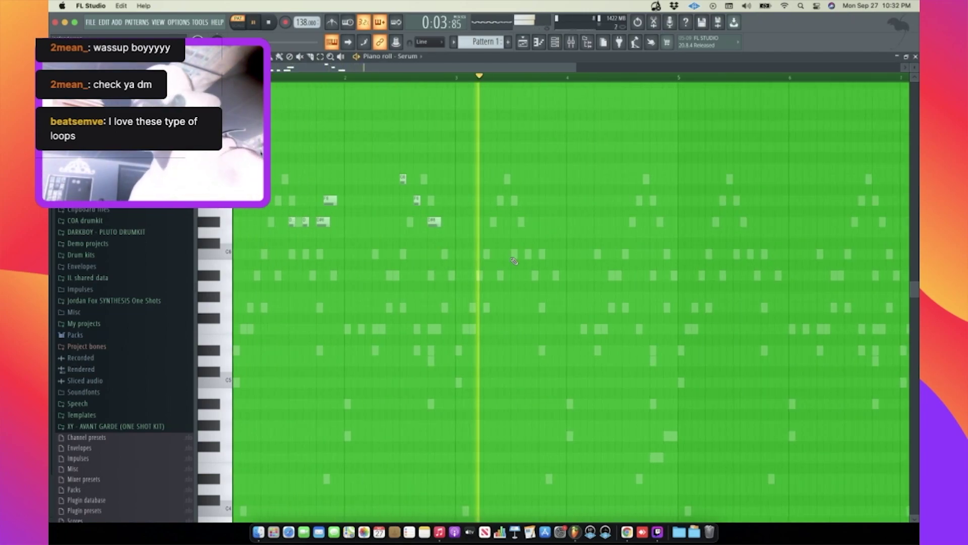
pyautogui.moveTo(513, 221); pyautogui.dragTo(514, 146)
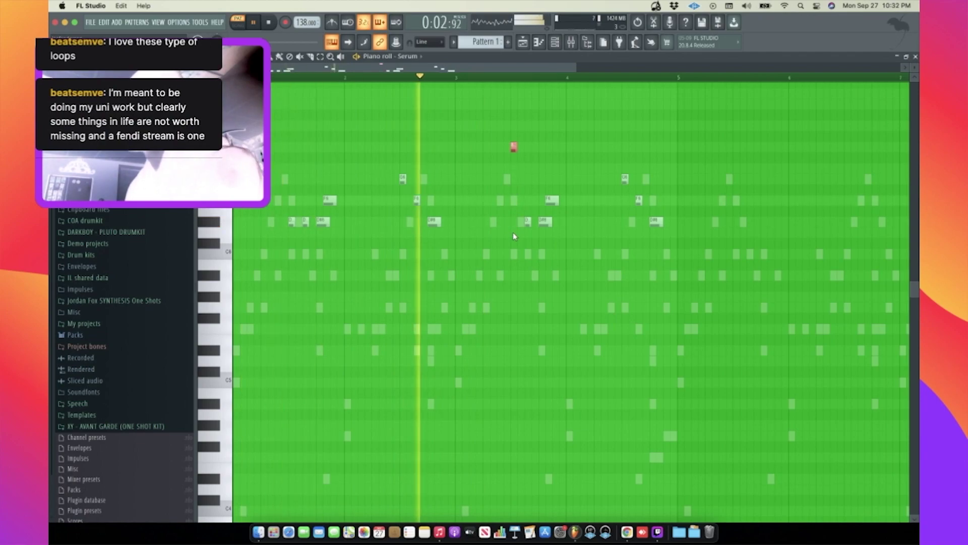
pyautogui.click(661, 253)
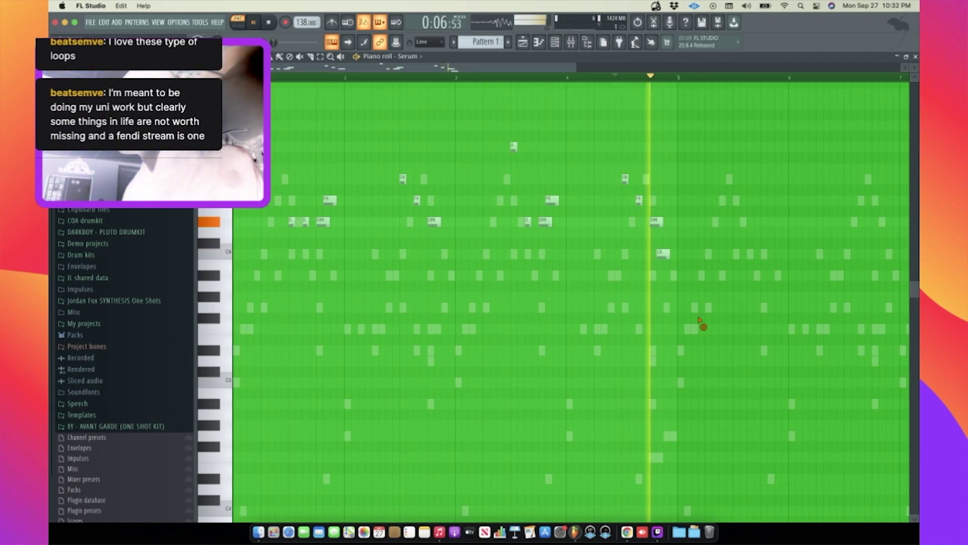
# - Duplicate the four-bar Serum melody so it fills all eight bars
pyautogui.scroll(-2, 568, 81)
pyautogui.hotkey('ctrl', 'b')
pyautogui.scroll(-1, 676, 80)
# - Randomize the levels of all the Serum notes with the piano roll randomizer, and clear the selection
pyautogui.hotkey('ctrl', 'a')
pyautogui.hotkey('alt', 'r')
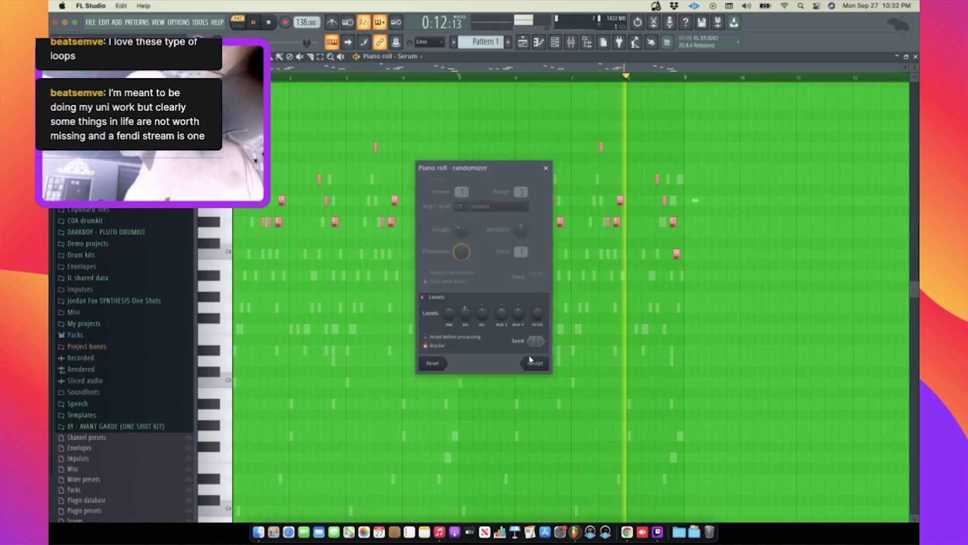
pyautogui.click(533, 362)
pyautogui.hotkey('ctrl', 'd')
# - Add two D#6 lead-in notes before the Serum phrase in bar 1 and play it back
pyautogui.press('space')
pyautogui.scroll(2, 286, 280)
pyautogui.click(268, 221)
pyautogui.press('space')
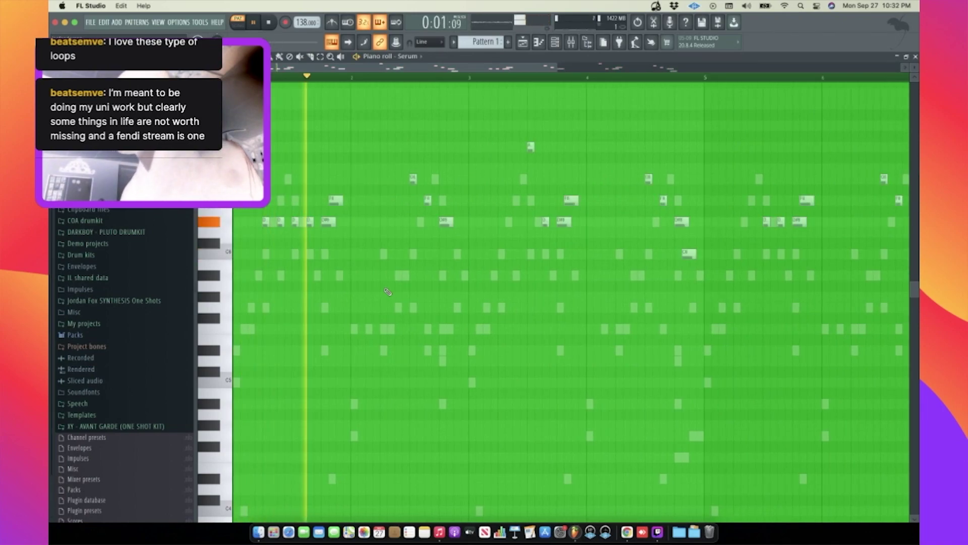
# - Add the same D#6 lead-in notes to the Serum phrase in bar 3, and repeat them in bars 5 and 7
pyautogui.scroll(-2, 383, 294)
pyautogui.scroll(3, 373, 237)
pyautogui.press('space')
pyautogui.click(404, 222)
pyautogui.click(421, 222)
pyautogui.scroll(-2, 448, 227)
pyautogui.press('space')
pyautogui.moveTo(258, 230); pyautogui.dragTo(238, 216)
pyautogui.hotkey('ctrl', 'b')
pyautogui.hotkey('ctrl', 'd')
pyautogui.scroll(-2, 422, 227)
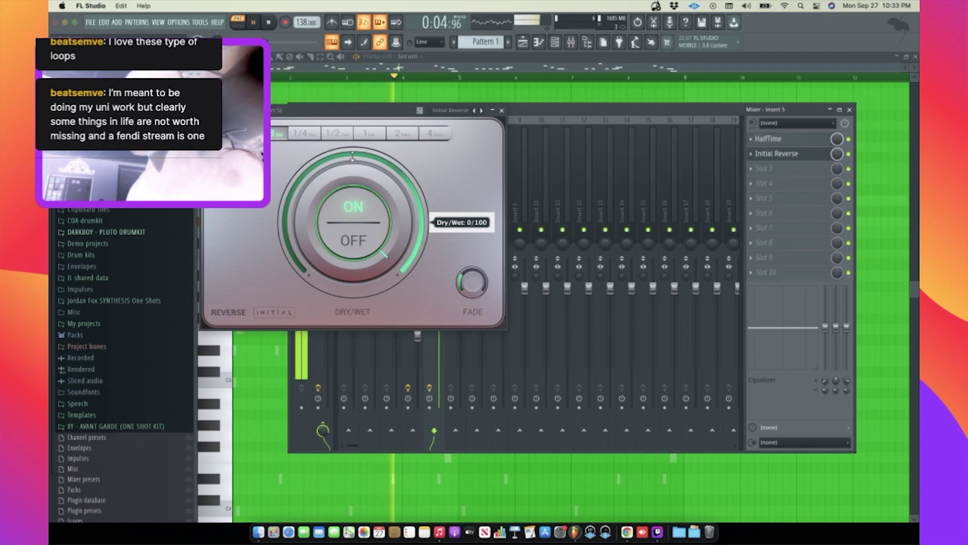
# - Close Initial Reverse, slightly lower the volume of mixer insert 5, close the mixer and stop playback
pyautogui.click(503, 111)
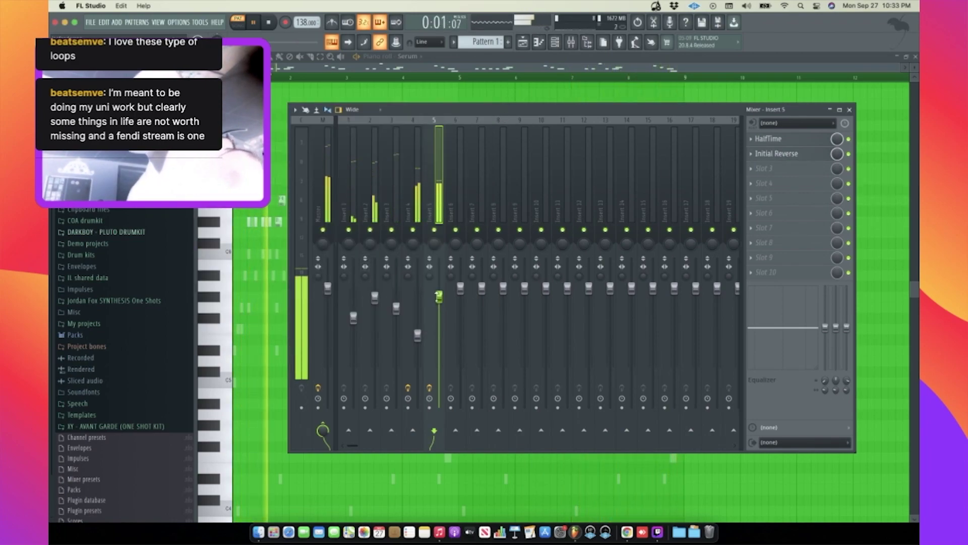
pyautogui.click(849, 109)
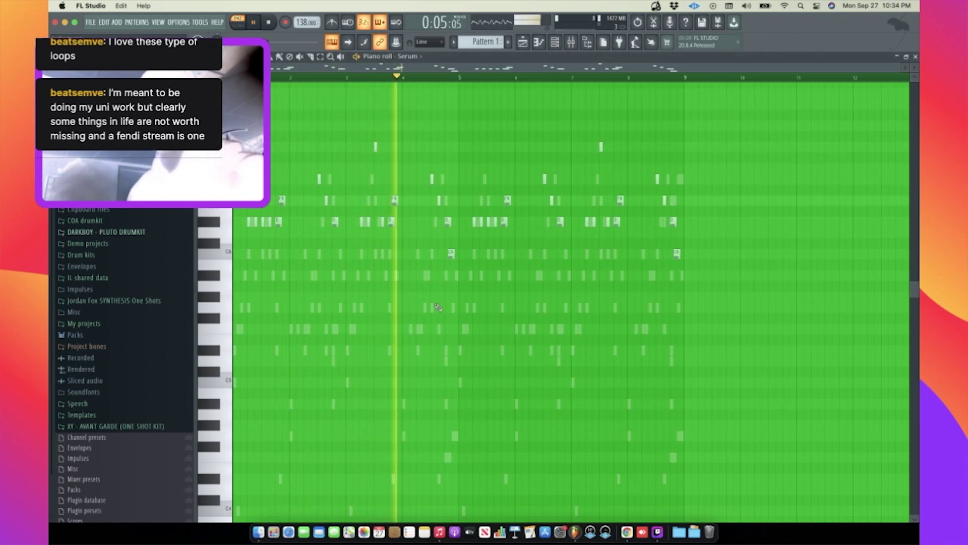
pyautogui.press('space')
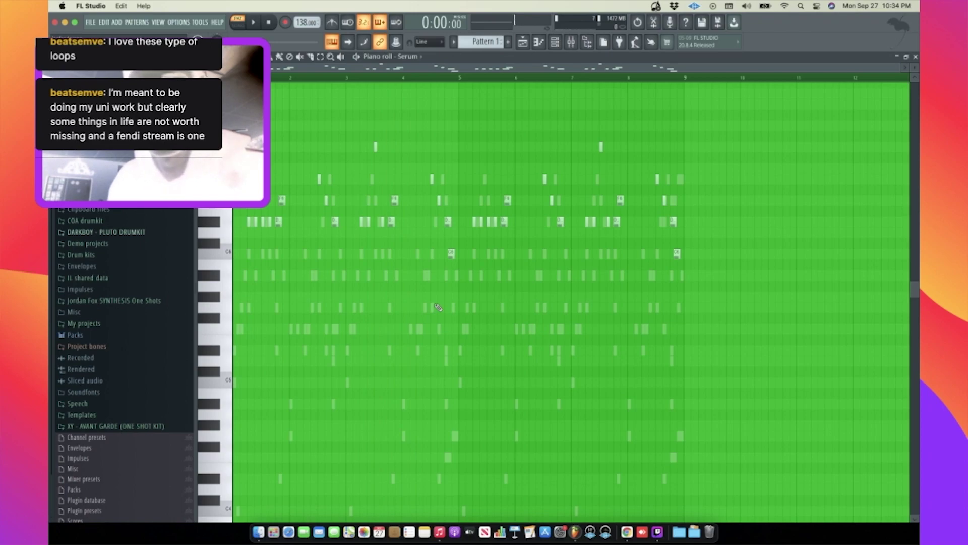
# - Delete the leftover audio clip tails after the eighth bar on playlist tracks 1 to 4
pyautogui.click(571, 42)
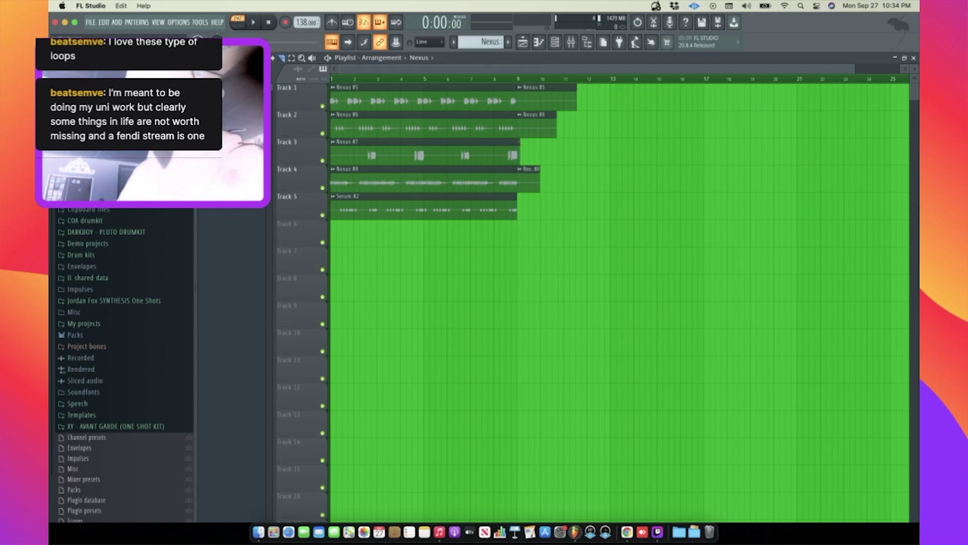
pyautogui.scroll(10, 514, 213)
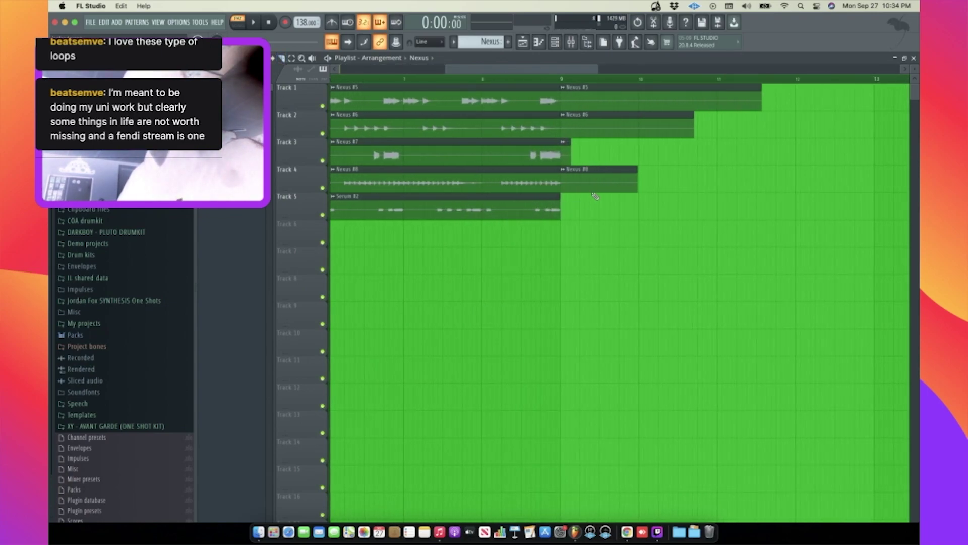
pyautogui.scroll(3, 542, 221)
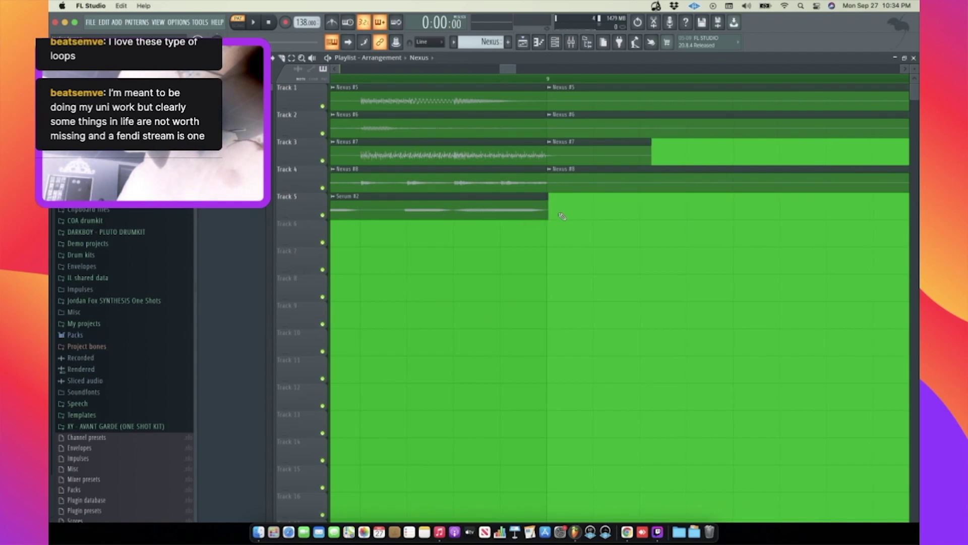
pyautogui.moveTo(559, 216); pyautogui.dragTo(551, 97)
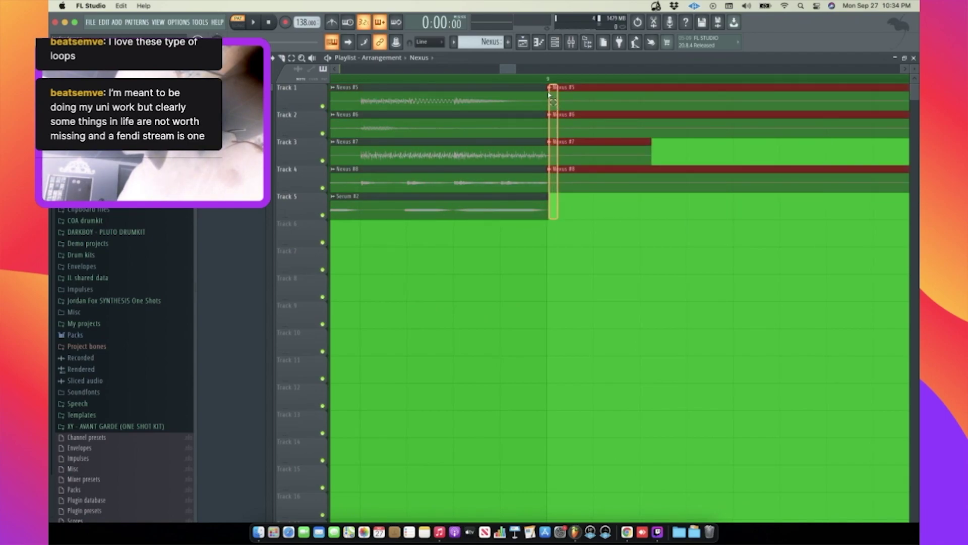
pyautogui.press('Delete')
pyautogui.scroll(-5, 595, 224)
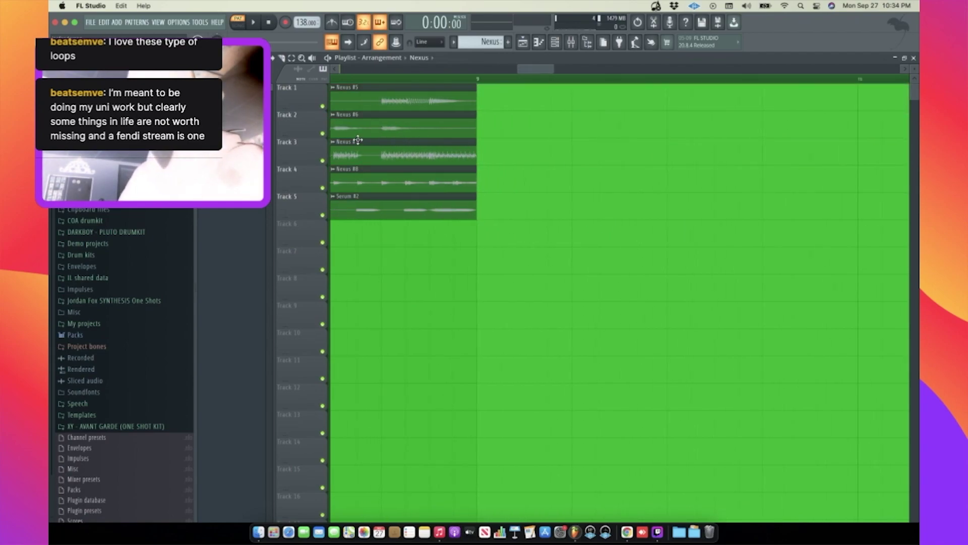
pyautogui.scroll(-8, 385, 197)
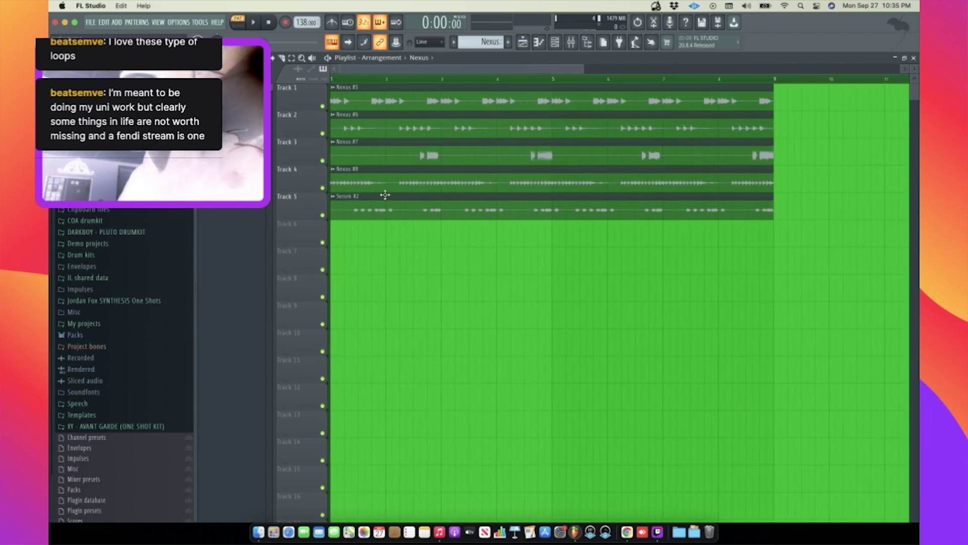
pyautogui.scroll(-2, 378, 236)
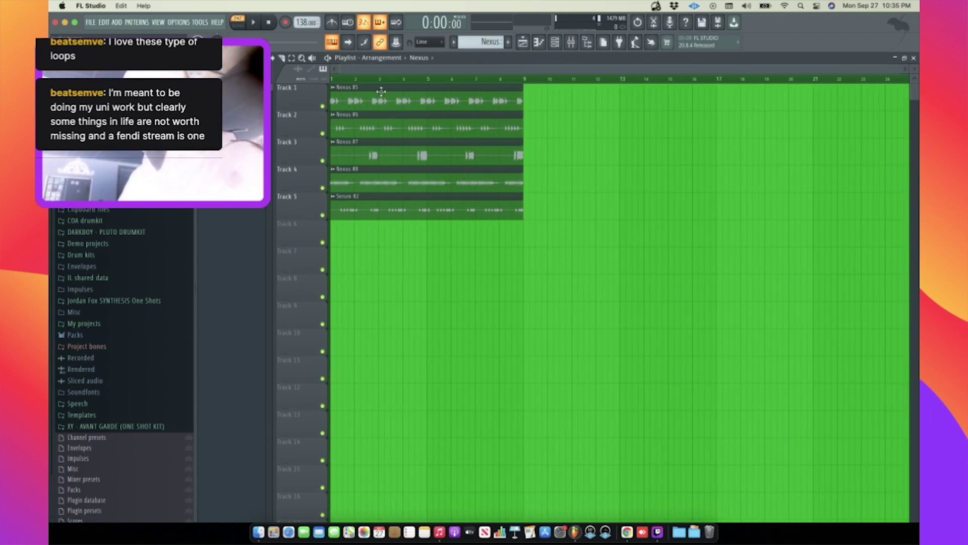
# - Duplicate the clips on all five playlist tracks four times to fill 40 bars, and play the arrangement in song mode
pyautogui.hotkey('ctrl', 'a')
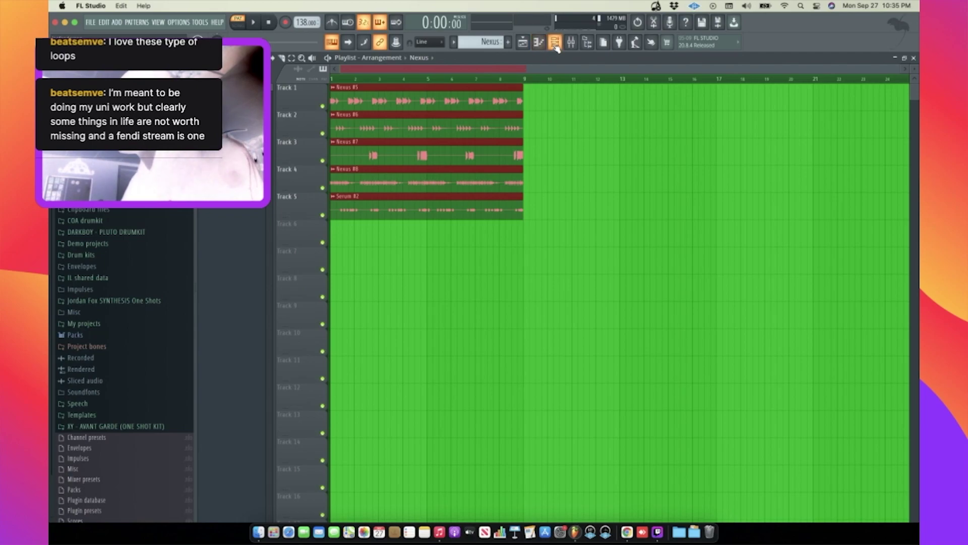
pyautogui.click(555, 44)
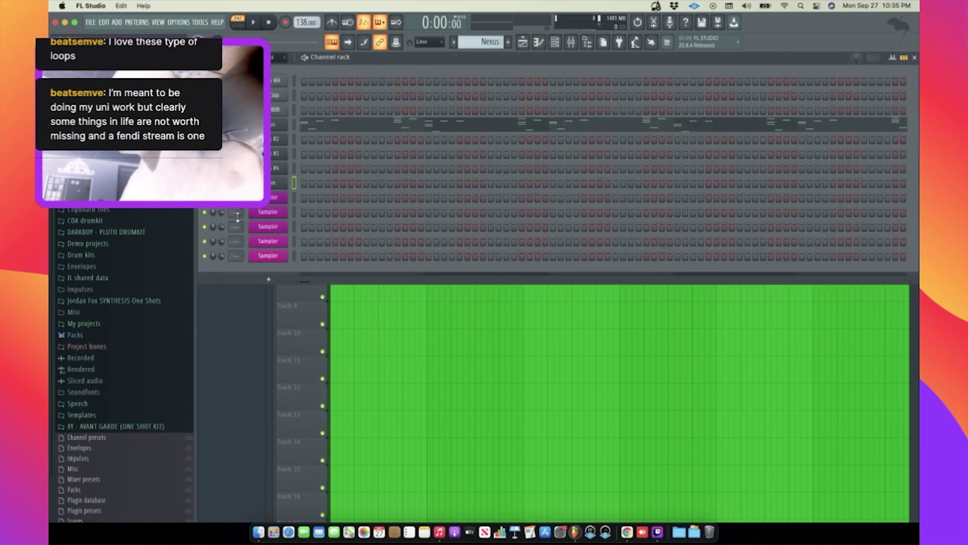
pyautogui.click(555, 43)
pyautogui.hotkey('ctrl', 'b')
pyautogui.hotkey('ctrl', 'b')
pyautogui.hotkey('ctrl', 'b')
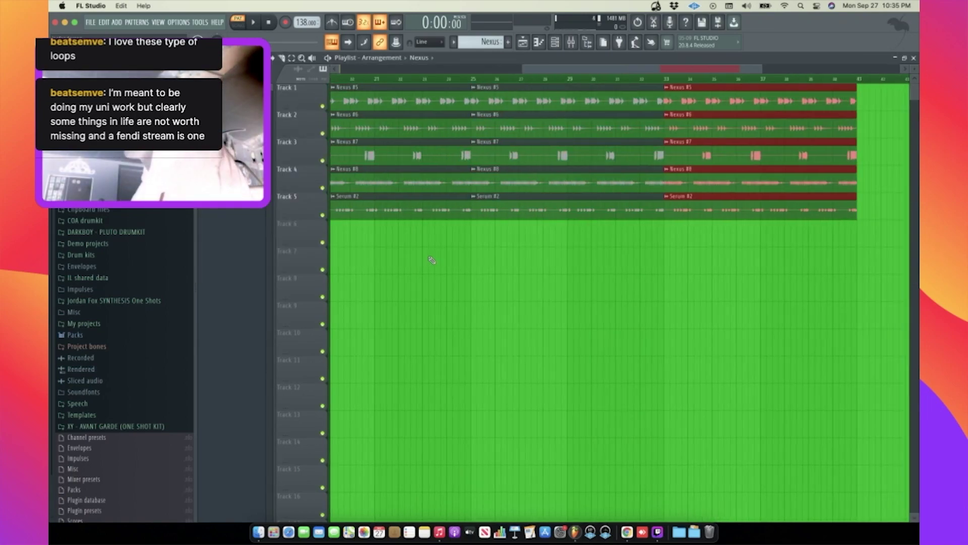
pyautogui.hotkey('ctrl', 'b')
pyautogui.click(238, 22)
pyautogui.press('space')
# - Delete the Serum clips at bars 1 and 17 on track 5, and make the one at bar 9 unique
pyautogui.rightClick(385, 215)
pyautogui.rightClick(595, 209)
pyautogui.doubleClick(484, 207)
pyautogui.click(493, 105)
pyautogui.scroll(-1, 414, 212)
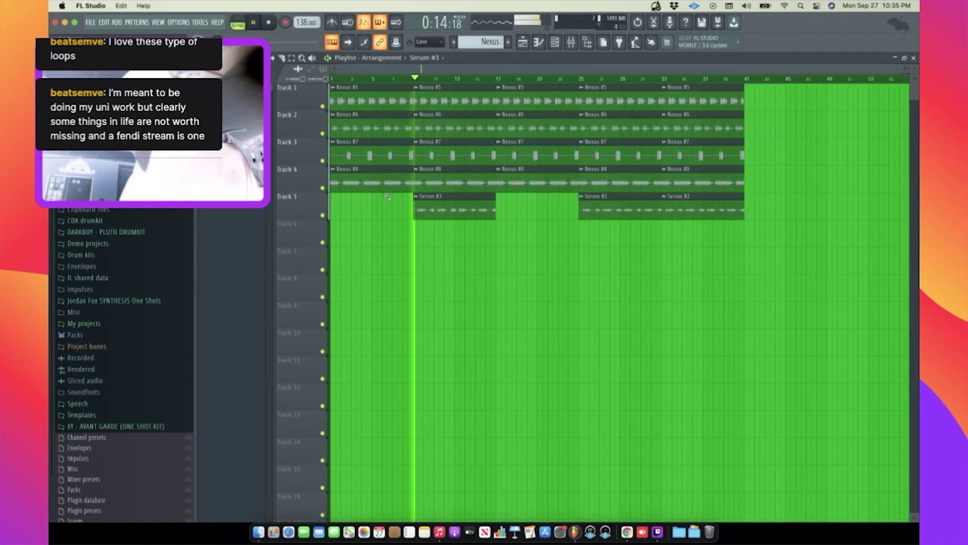
# - Place Serum #3 at bar 1 on track 5, and delete the Nexus #8 clips at bars 1 and 17 on track 4
pyautogui.click(370, 210)
pyautogui.rightClick(371, 182)
pyautogui.press('space')
pyautogui.press('space')
pyautogui.rightClick(535, 182)
# - Place Serum #2 at bar 17 on track 5 and delete the Serum clip at bar 25
pyautogui.click(600, 209)
pyautogui.click(537, 209)
pyautogui.rightClick(595, 209)
# - Make the Nexus clips at bar 9 on track 4 and at bars 25 and 33 on track 2 unique
pyautogui.click(415, 168)
pyautogui.click(443, 235)
pyautogui.doubleClick(443, 184)
pyautogui.click(505, 123)
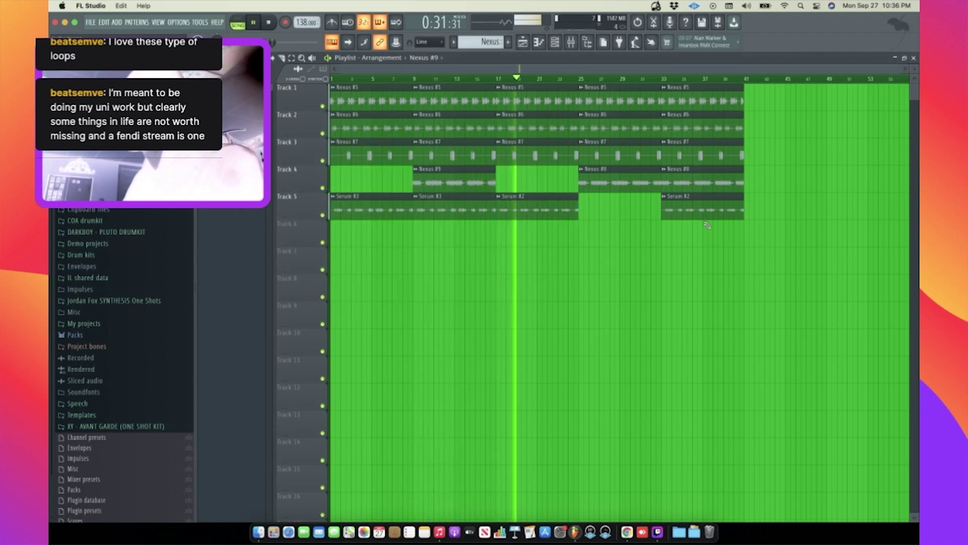
pyautogui.rightClick(581, 124)
pyautogui.click(605, 188)
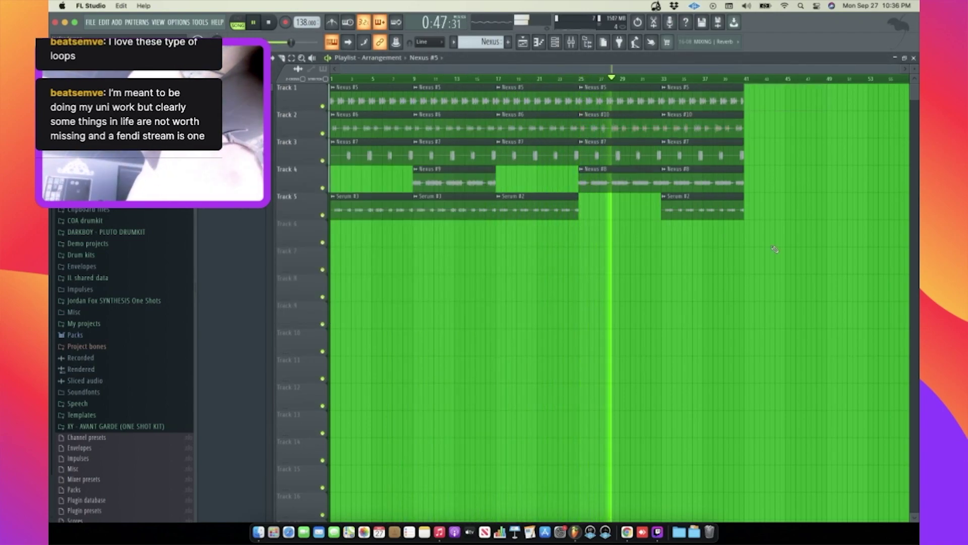
# - Replace the Serum #2 clip at bar 33 on track 5 with Serum #3, playing back the arrangement from several positions
pyautogui.click(702, 128)
pyautogui.click(571, 42)
pyautogui.click(571, 43)
pyautogui.rightClick(703, 207)
pyautogui.click(647, 79)
pyautogui.click(564, 79)
pyautogui.moveTo(305, 42)
pyautogui.mouseDown()
pyautogui.moveTo(285, 43)
pyautogui.moveTo(300, 42)
pyautogui.mouseUp()
pyautogui.click(412, 79)
pyautogui.click(453, 207)
pyautogui.click(666, 207)
pyautogui.click(656, 79)
pyautogui.press('space')
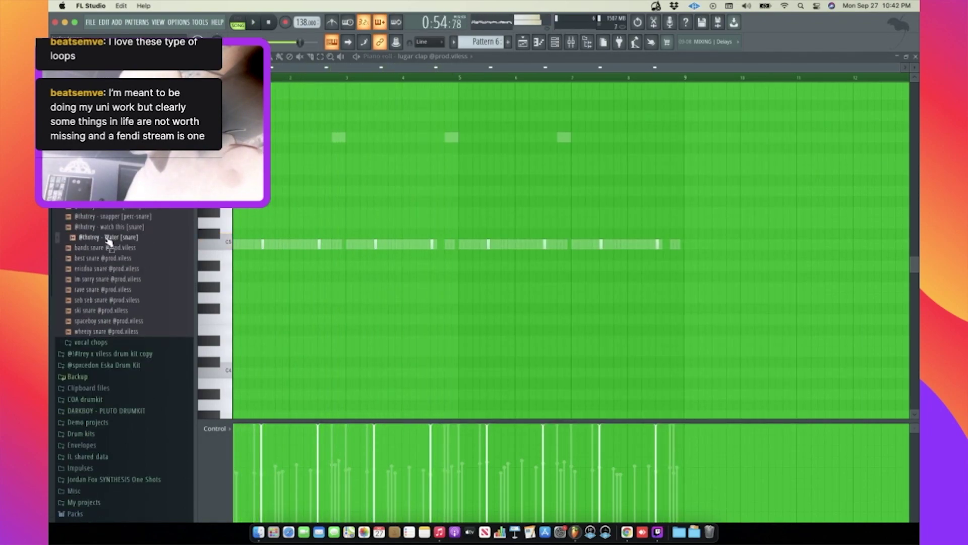
# - Load the snapper perc-snare into a new channel with its own mixer track, and add C5 notes just after the starts of bars 1 and 5
pyautogui.rightClick(112, 215)
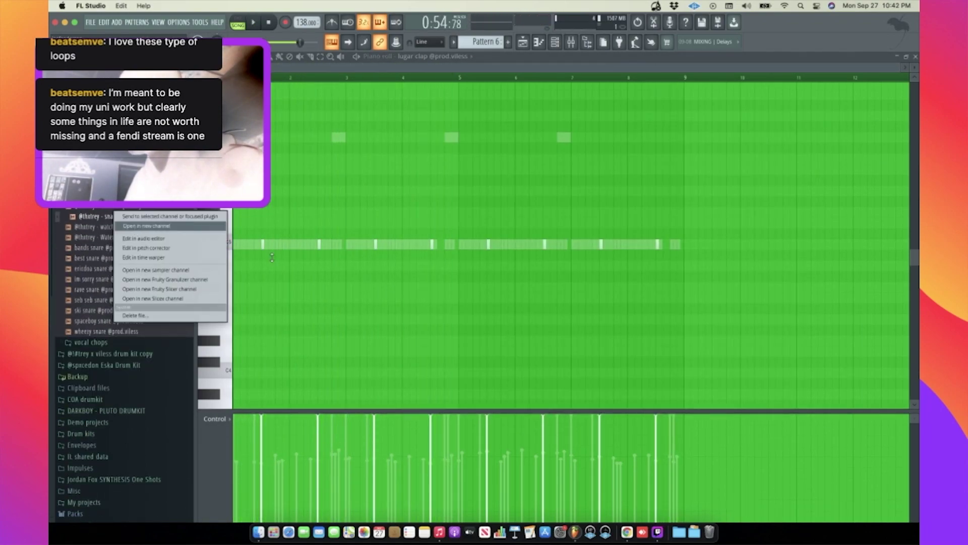
pyautogui.click(192, 227)
pyautogui.click(486, 93)
pyautogui.press('F6')
pyautogui.moveTo(235, 432); pyautogui.dragTo(236, 421)
pyautogui.press('F7')
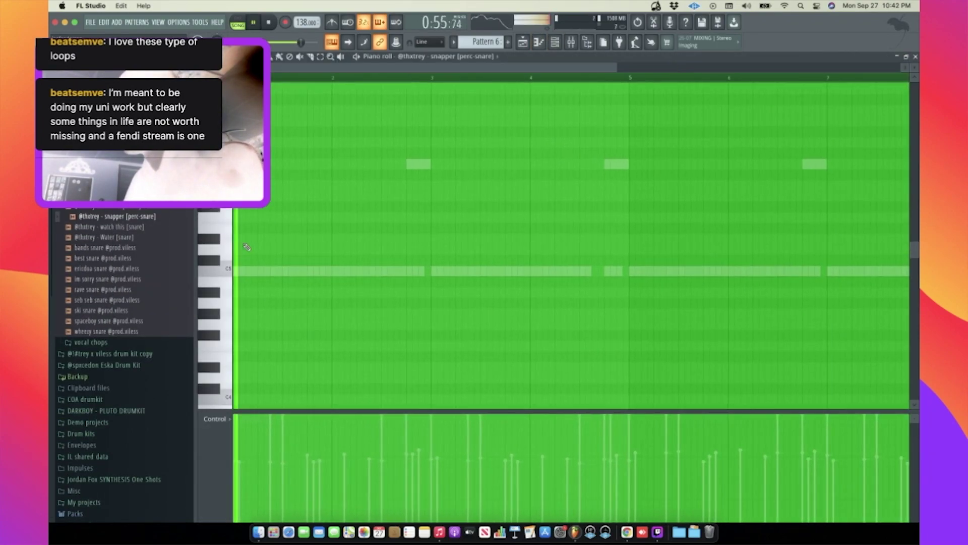
pyautogui.press('space')
pyautogui.click(513, 272)
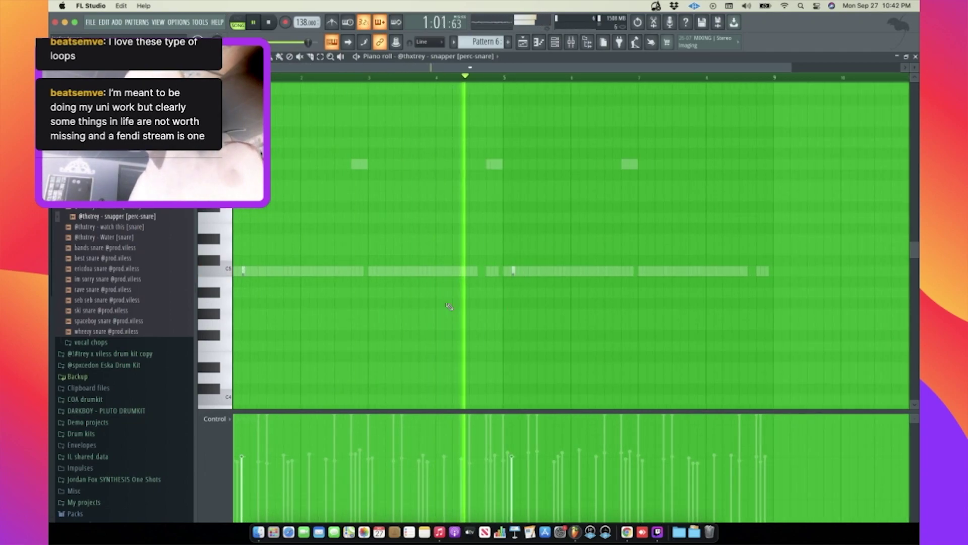
# - Load the viless fav open-hat sample from the drum kit into a new channel and close its settings
pyautogui.scroll(10, 121, 303)
pyautogui.click(101, 412)
pyautogui.scroll(-5, 121, 245)
pyautogui.rightClick(121, 245)
pyautogui.click(194, 257)
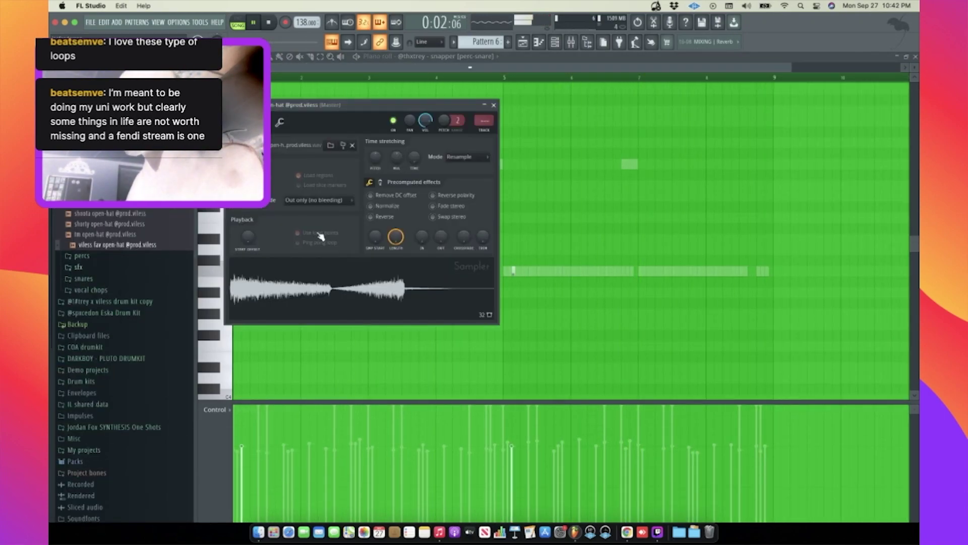
pyautogui.click(489, 104)
# - Route the open hat to its own mixer track and add C5 notes on beat 2 of bars 2, 4, 6 and 8
pyautogui.press('F6')
pyautogui.moveTo(235, 446); pyautogui.dragTo(235, 435)
pyautogui.rightClick(274, 446)
pyautogui.click(308, 385)
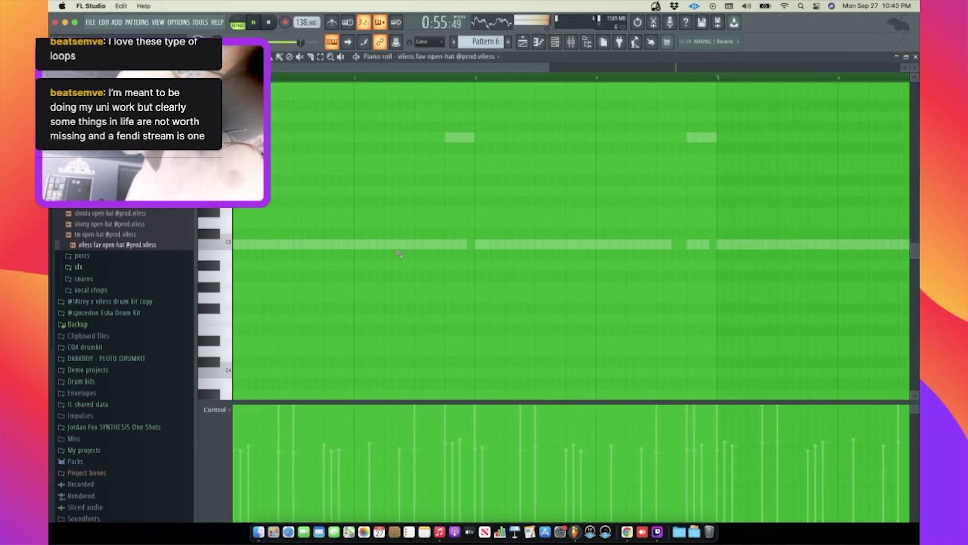
pyautogui.hotkey('ctrl', 'b')
pyautogui.hotkey('ctrl', 'd')
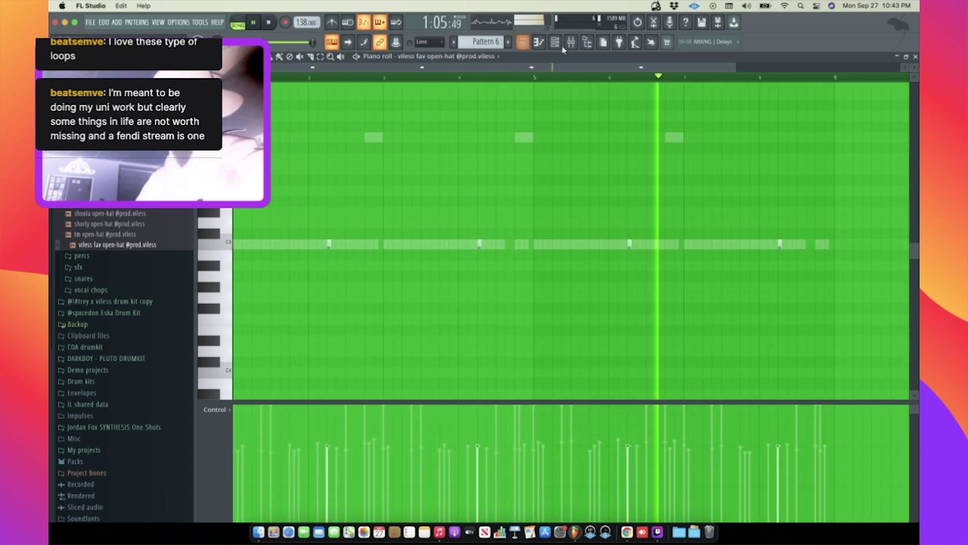
# - Audition samples in the sfx folder and load the poof [sfx] sample into a new channel
pyautogui.press('F9')
pyautogui.click(853, 109)
pyautogui.click(78, 267)
pyautogui.scroll(-6, 116, 299)
pyautogui.click(117, 299)
pyautogui.click(118, 214)
pyautogui.click(109, 227)
pyautogui.moveTo(110, 232); pyautogui.dragTo(272, 457)
# - Open the poof channel's piano roll and add C5 notes at bars 1 and 5
pyautogui.rightClick(282, 457)
pyautogui.click(258, 456)
pyautogui.rightClick(280, 458)
pyautogui.click(307, 385)
pyautogui.scroll(2, 242, 245)
pyautogui.click(236, 244)
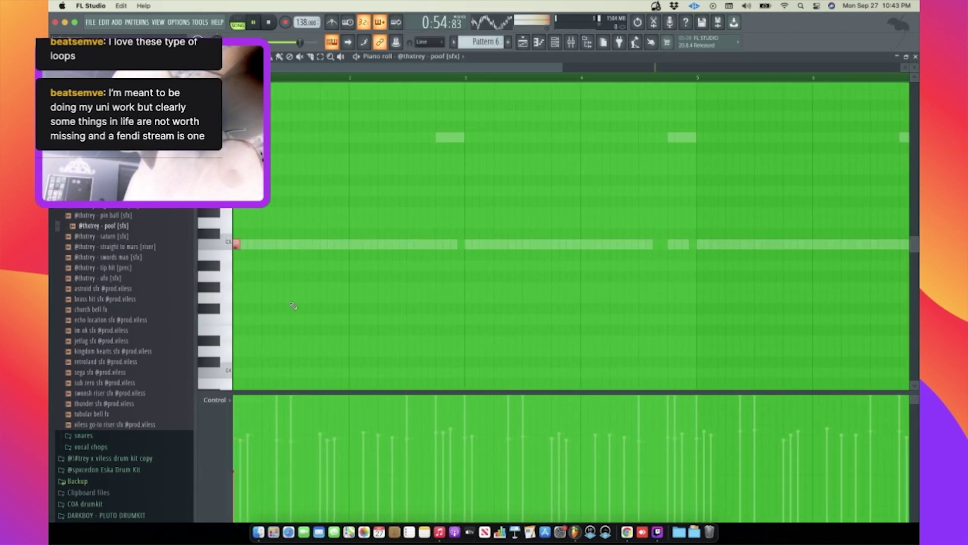
pyautogui.scroll(-3, 507, 243)
pyautogui.click(508, 244)
# - Shorten the Pattern 6 clip that ends at bar 25 on track 6, and duplicate the whole arrangement after itself
pyautogui.press('F5')
pyautogui.moveTo(575, 232); pyautogui.dragTo(565, 232)
pyautogui.press('super+a')
pyautogui.press('super+b')
# - Extend tracks 1, 2, 3 and 5 with eight more bars from bar 81 to 89, and play the arrangement
pyautogui.scroll(-3, 564, 232)
pyautogui.moveTo(332, 79); pyautogui.dragTo(835, 101)
pyautogui.scroll(-1, 835, 101)
pyautogui.press('space')
pyautogui.press('space')
pyautogui.press('space')
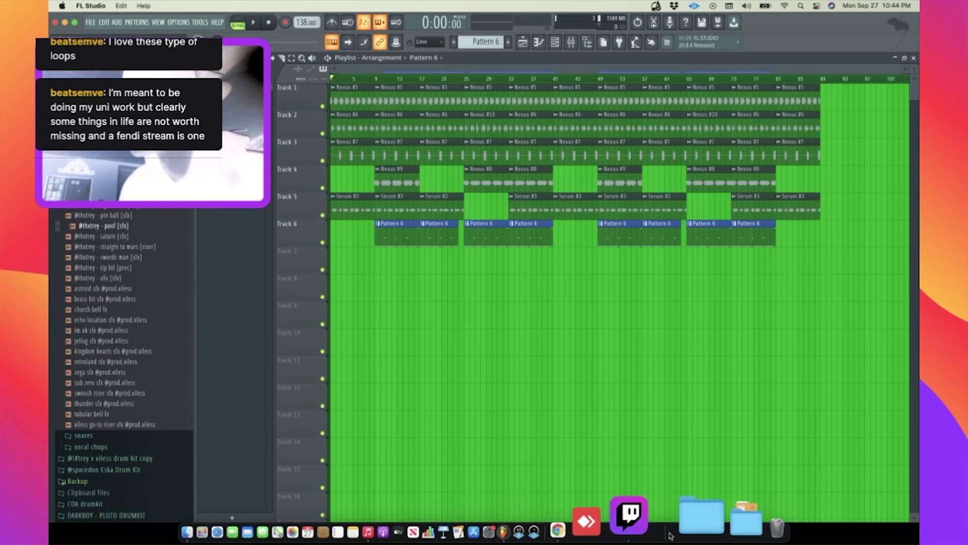
# - Switch to Twitch Studio to check the stream preview and chat, and return to the FL Studio playlist
pyautogui.click(652, 519)
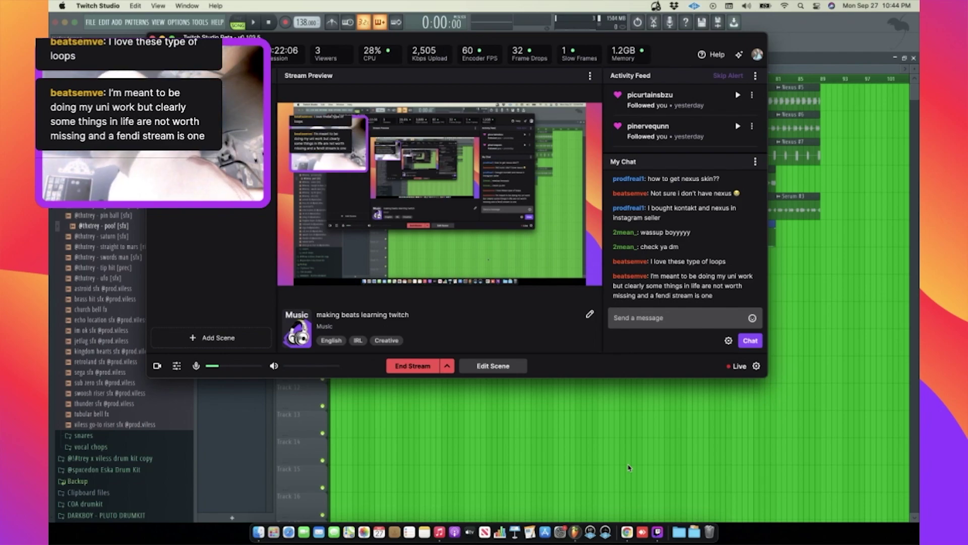
pyautogui.click(627, 464)
pyautogui.rightClick(639, 460)
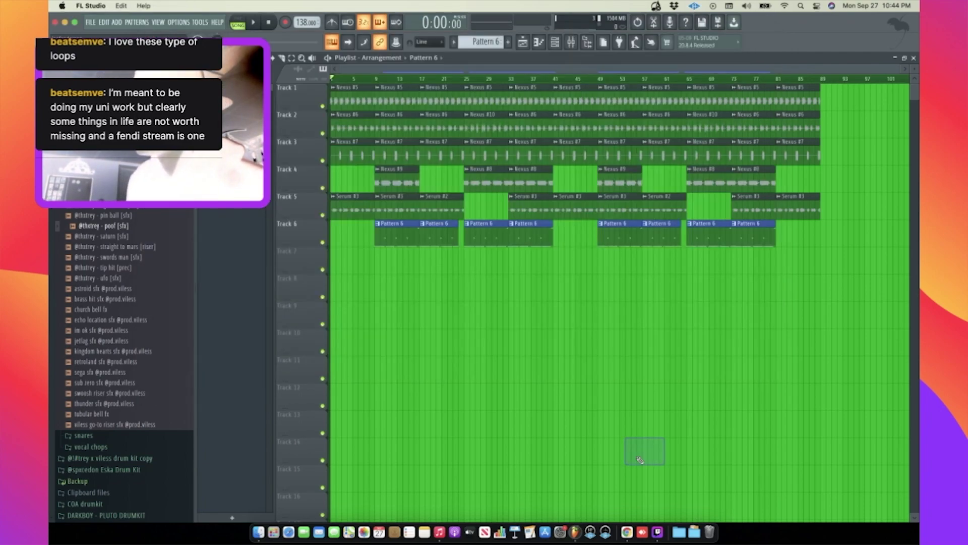